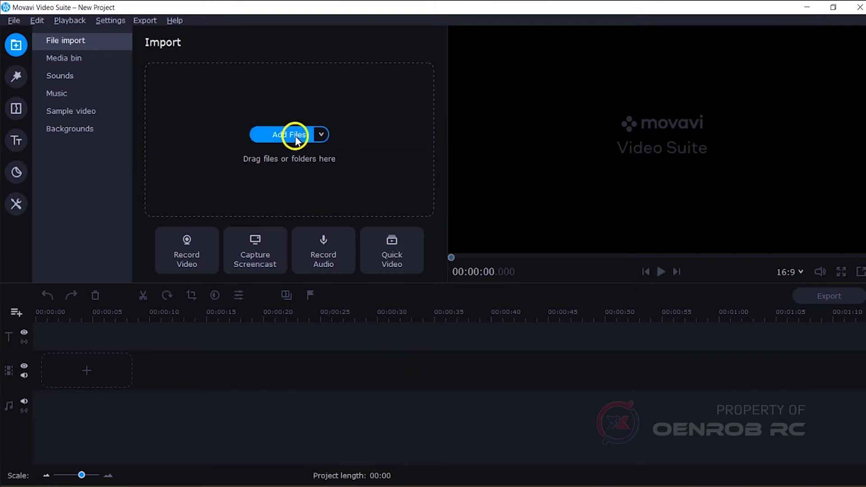
# Import the backsound and Footage media files from the OPENER folder into the media bin.
pyautogui.rightClick(289, 135)
pyautogui.moveTo(332, 142)
pyautogui.click(457, 156)
pyautogui.click(128, 115)
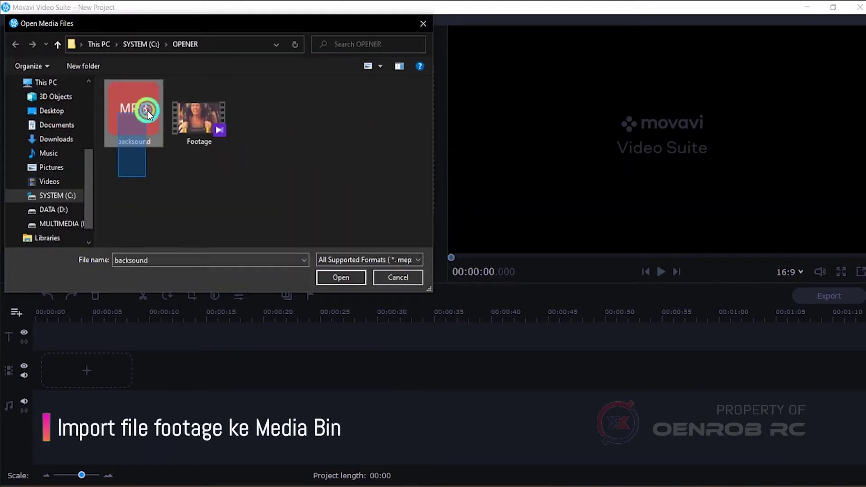
pyautogui.keyDown('ctrl'); pyautogui.click(230, 99); pyautogui.keyUp('ctrl')
pyautogui.click(342, 280)
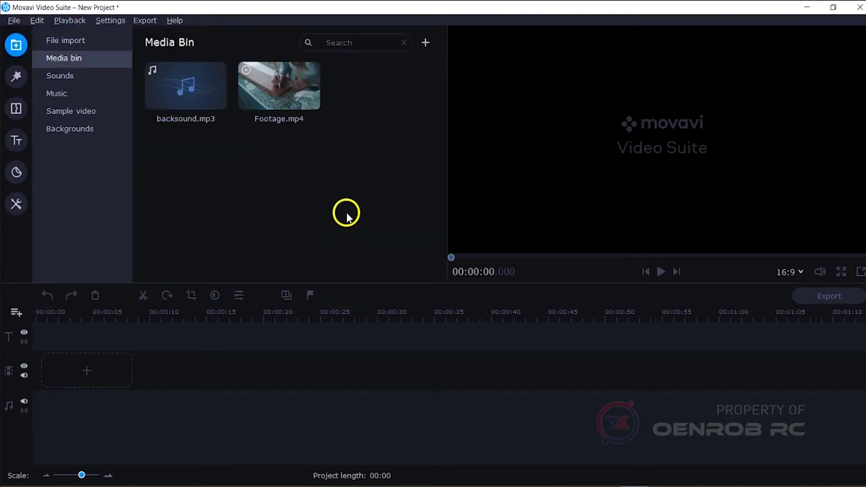
# Place Footage.mp4 at the start of the video track and remove its audio.
pyautogui.moveTo(290, 96); pyautogui.dragTo(42, 359)
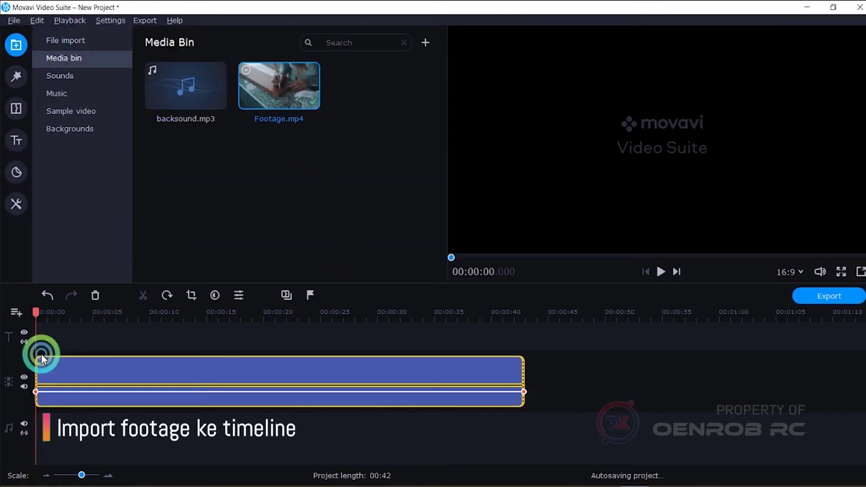
pyautogui.click(287, 401)
pyautogui.rightClick(292, 399)
pyautogui.click(321, 346)
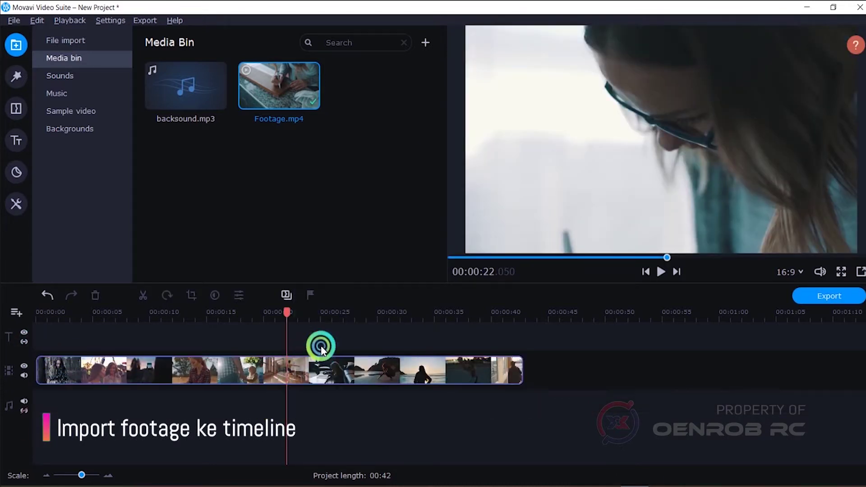
# Play through the footage and split the clip at 00:00:05.600.
pyautogui.moveTo(287, 312); pyautogui.dragTo(16, 313)
pyautogui.click(411, 412)
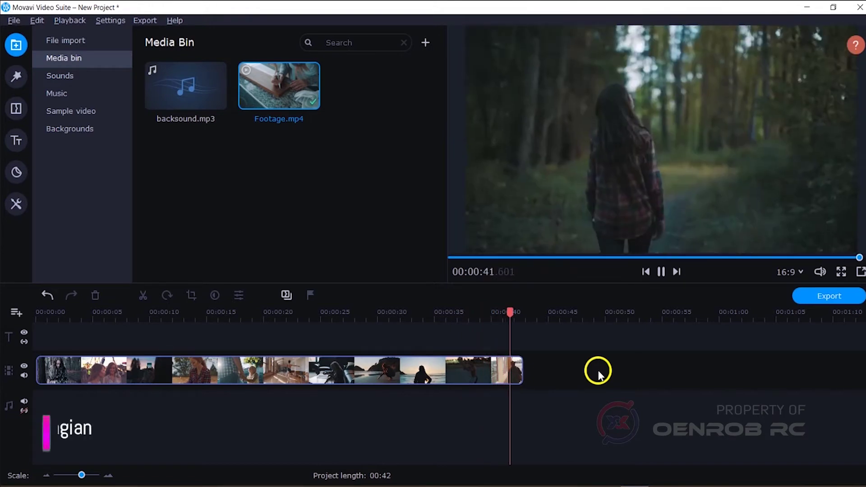
pyautogui.moveTo(525, 313); pyautogui.dragTo(100, 311)
pyautogui.click(38, 312)
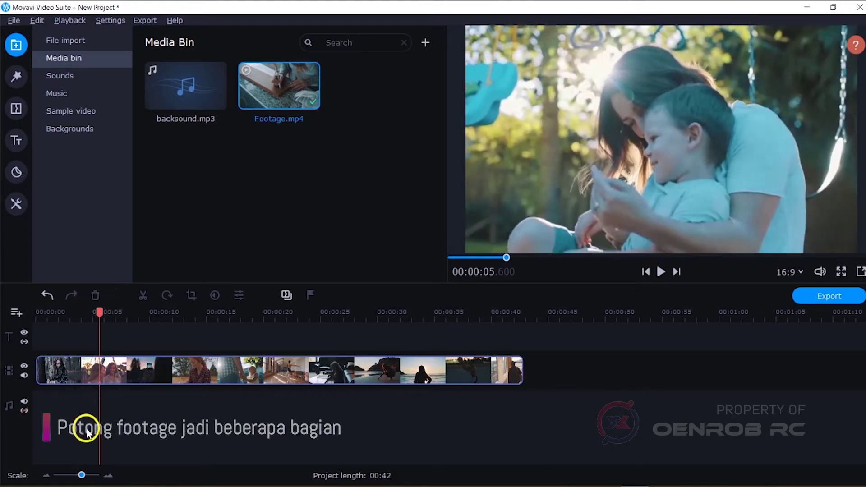
pyautogui.rightClick(97, 363)
pyautogui.click(137, 180)
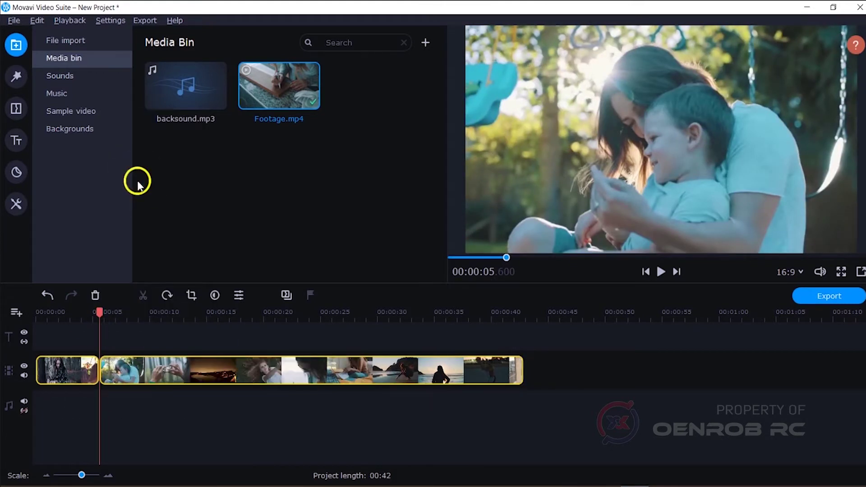
# Split the remaining footage again at the scene change just past the 12-second mark.
pyautogui.moveTo(99, 310); pyautogui.dragTo(179, 316)
pyautogui.moveTo(81, 475); pyautogui.dragTo(95, 475)
pyautogui.moveTo(436, 315); pyautogui.dragTo(446, 314)
pyautogui.rightClick(450, 369)
pyautogui.click(503, 186)
# Split the footage on the video track at 00:00:22.150.
pyautogui.click(465, 312)
pyautogui.scroll(-3, 540, 316)
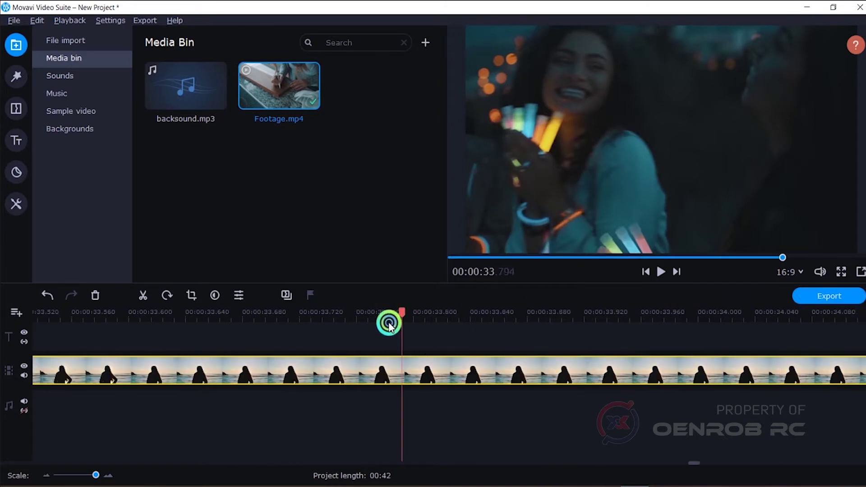
pyautogui.click(294, 316)
pyautogui.rightClick(296, 368)
pyautogui.click(324, 179)
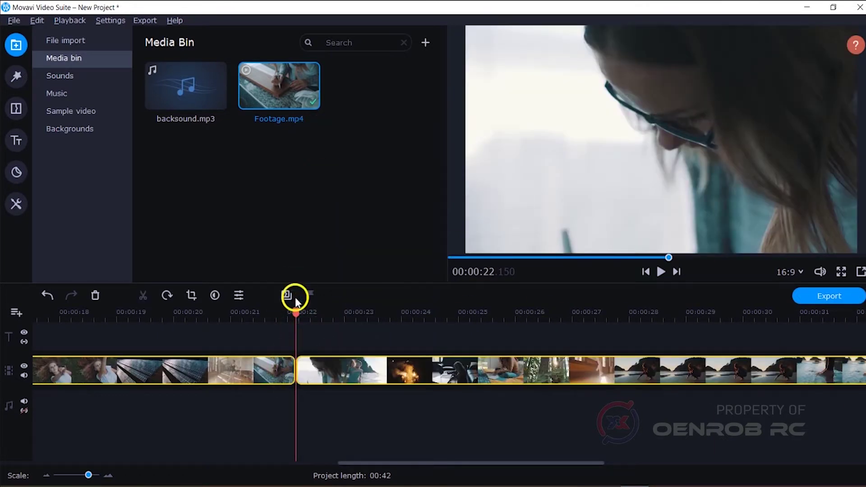
# Make two further cuts in the footage at 00:00:23.150 and 00:00:26.300.
pyautogui.moveTo(297, 315); pyautogui.dragTo(349, 364)
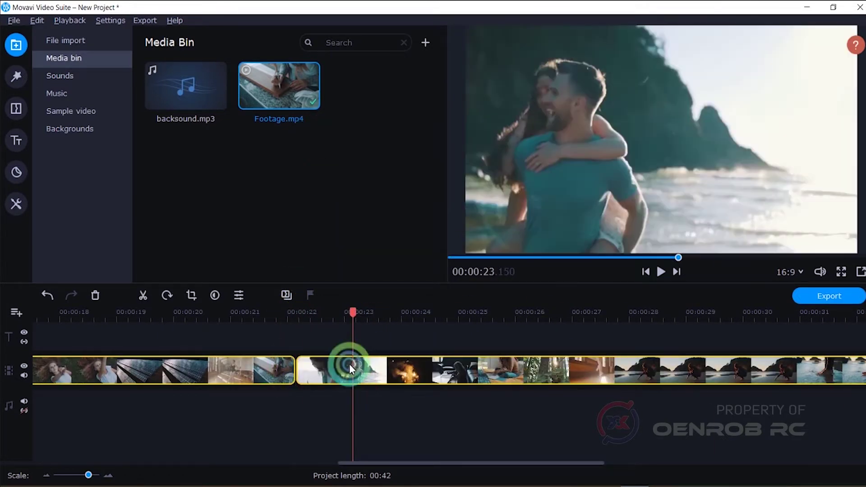
pyautogui.rightClick(350, 365)
pyautogui.click(375, 180)
pyautogui.moveTo(352, 311); pyautogui.dragTo(532, 327)
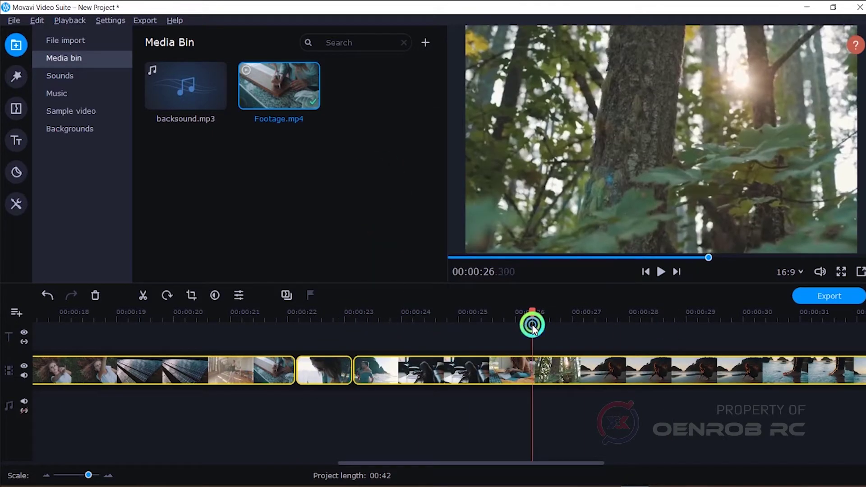
pyautogui.rightClick(533, 365)
pyautogui.click(576, 178)
# Split the last part of the footage at 00:00:33.900.
pyautogui.moveTo(451, 462); pyautogui.dragTo(530, 462)
pyautogui.moveTo(288, 311); pyautogui.dragTo(721, 311)
pyautogui.rightClick(722, 368)
pyautogui.click(745, 180)
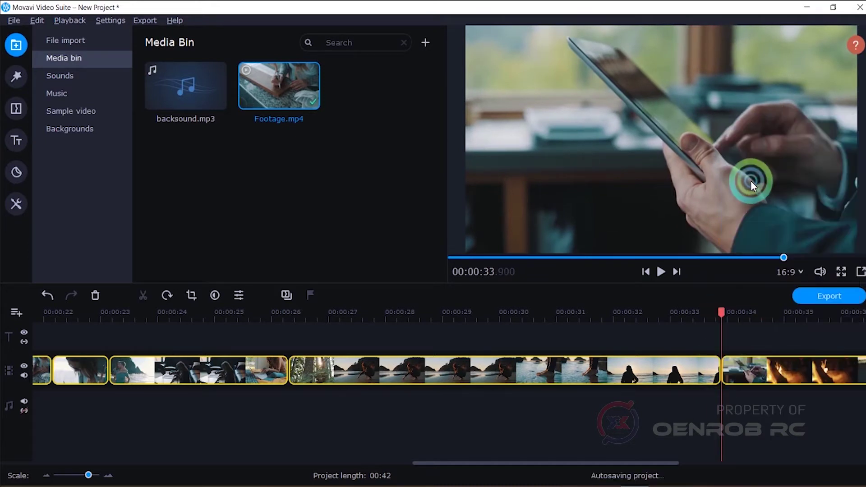
# Add the Trendy circle title to the title track, aligned with the start of the second footage segment.
pyautogui.moveTo(88, 476); pyautogui.dragTo(83, 482)
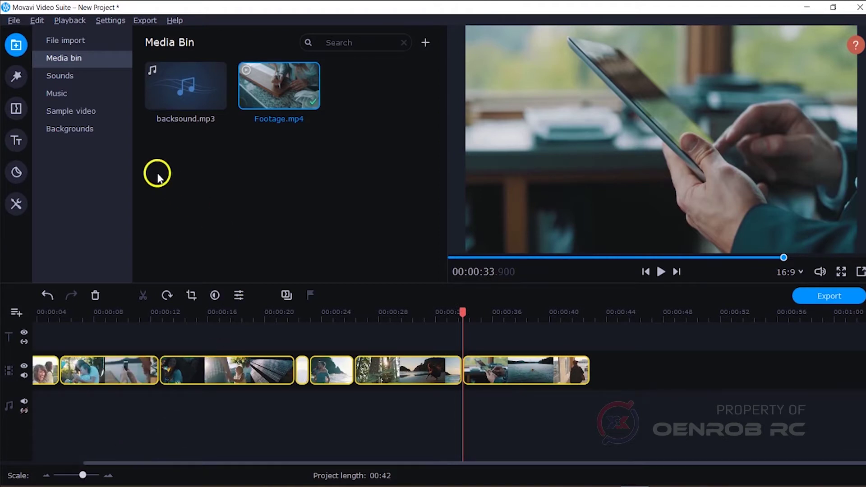
pyautogui.click(13, 138)
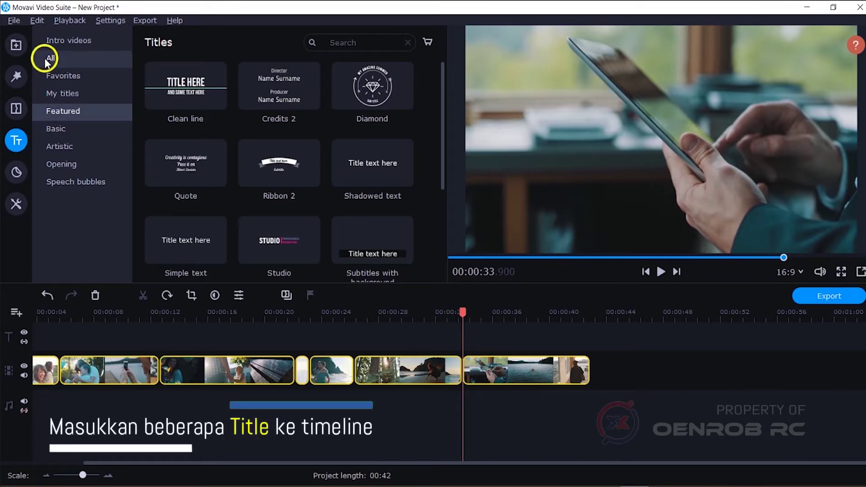
pyautogui.click(77, 61)
pyautogui.moveTo(442, 79); pyautogui.dragTo(464, 250)
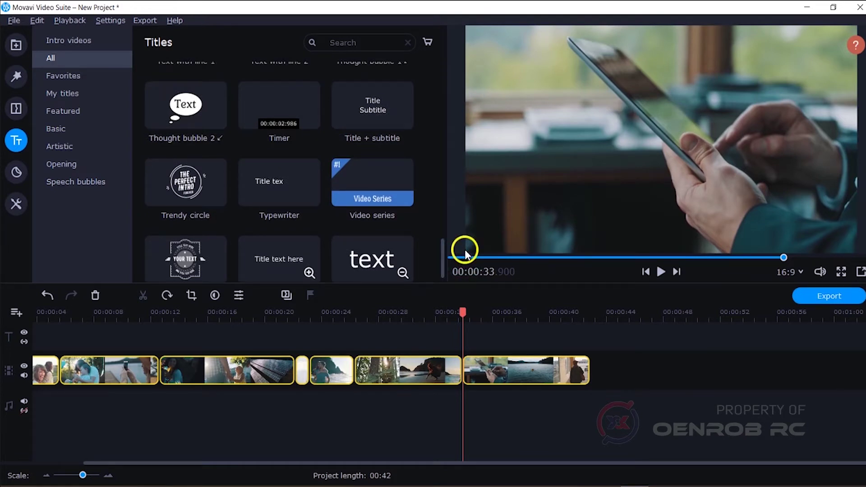
pyautogui.moveTo(193, 189); pyautogui.dragTo(64, 319)
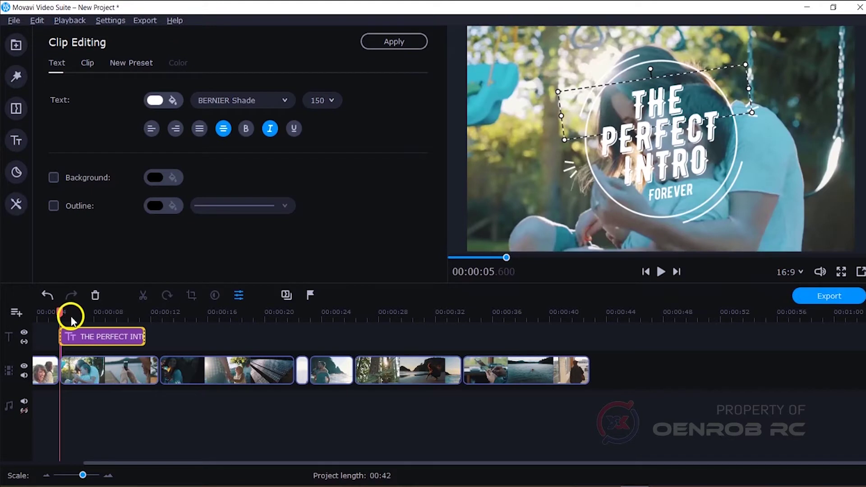
# Move the title's circle decoration and the word "THE" out of the video frame.
pyautogui.click(636, 212)
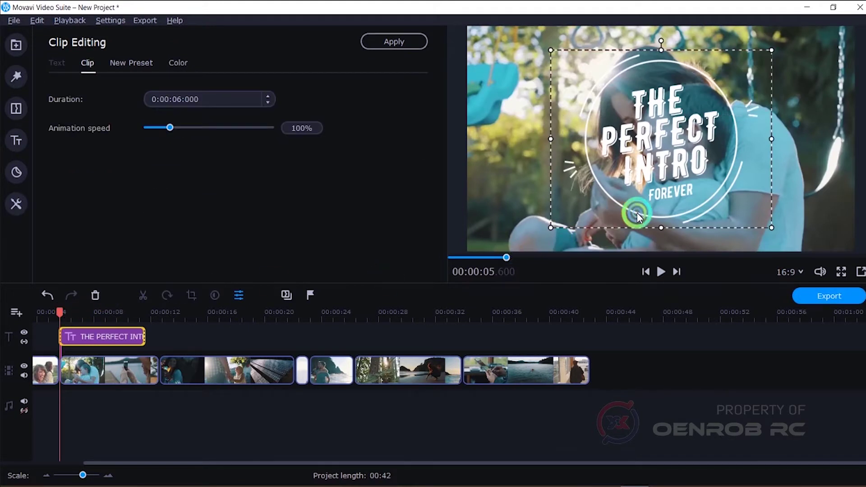
pyautogui.click(566, 225)
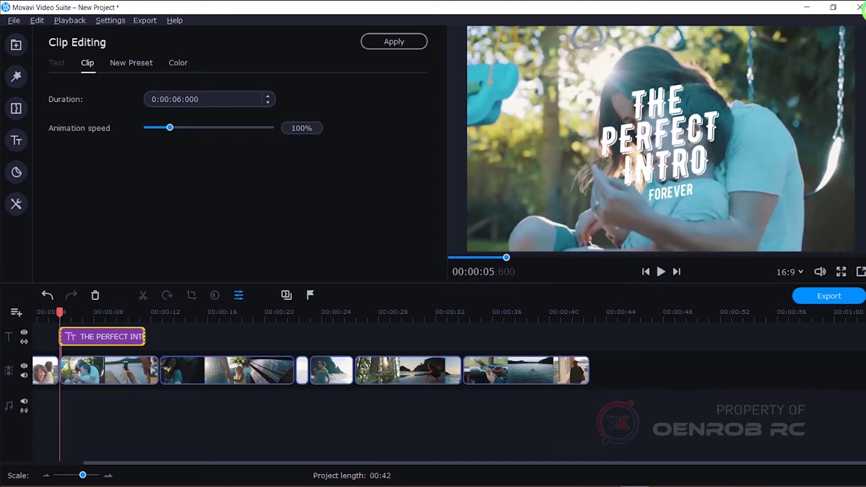
pyautogui.click(653, 95)
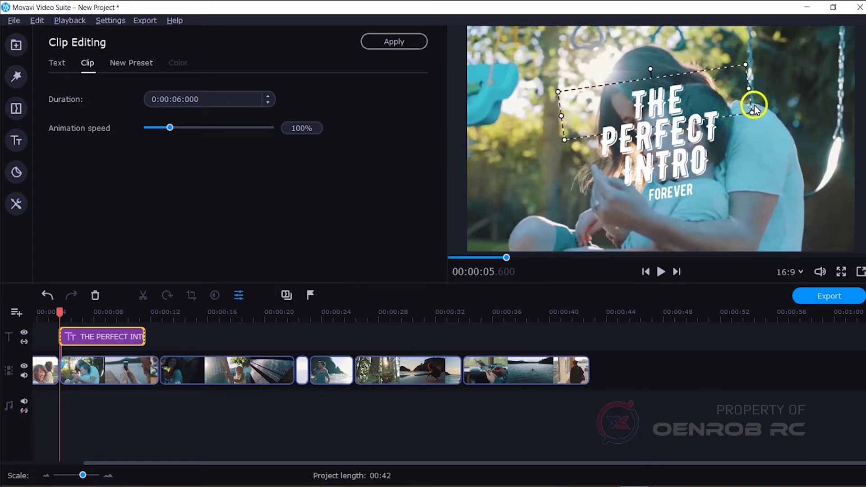
pyautogui.moveTo(753, 107); pyautogui.dragTo(435, 26)
# Move the title's words "INTRO" and "FOREVER" out of the video frame.
pyautogui.click(606, 143)
pyautogui.click(700, 178)
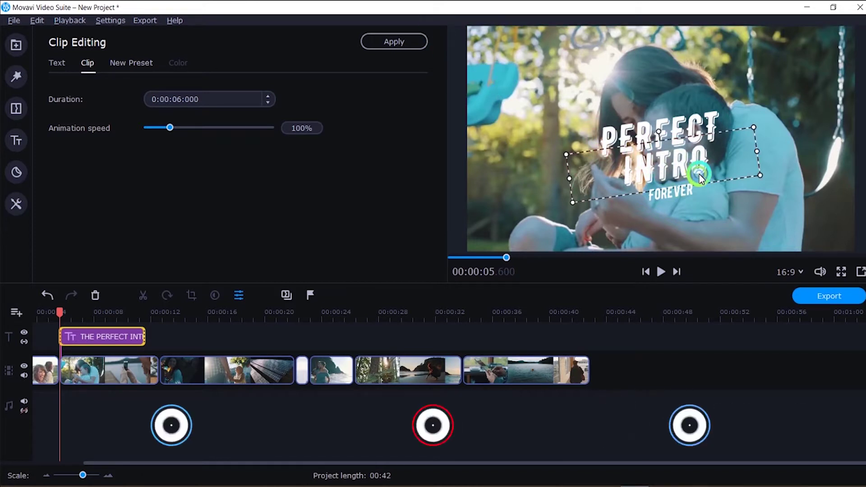
pyautogui.click(581, 201)
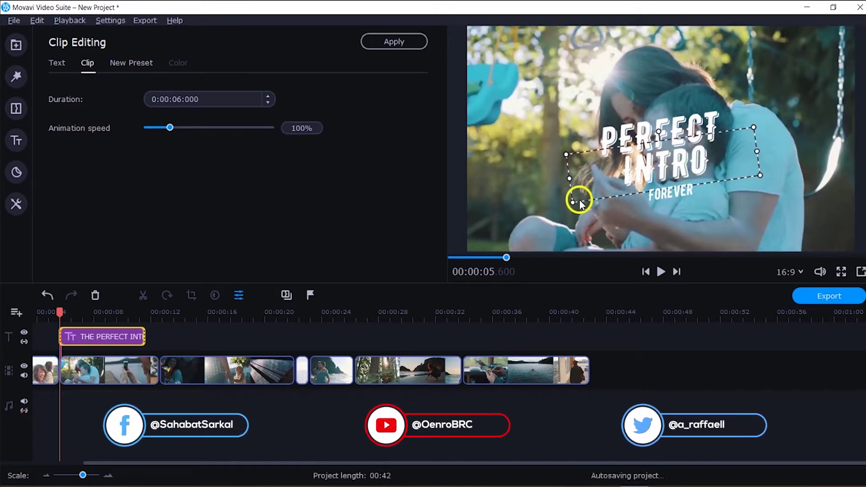
pyautogui.moveTo(581, 203); pyautogui.dragTo(863, 259)
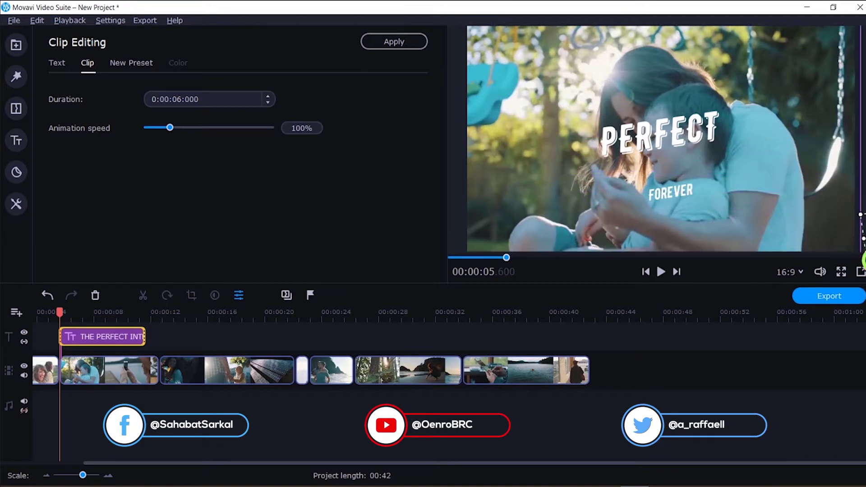
pyautogui.click(676, 197)
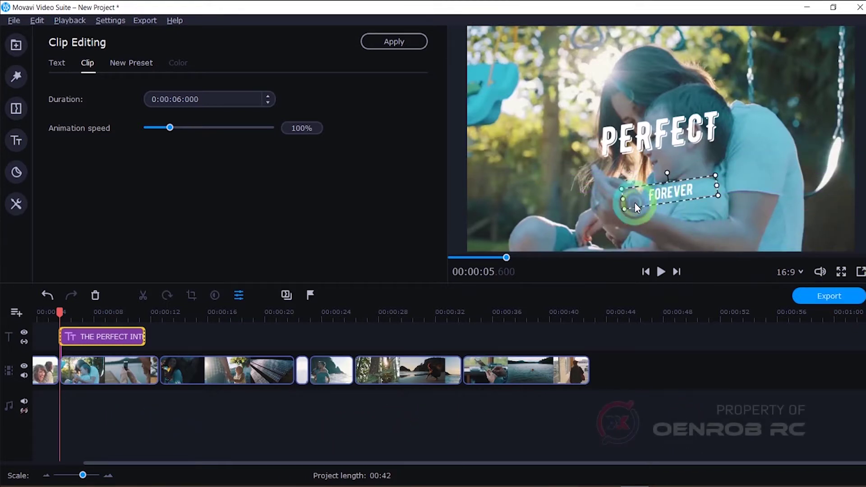
pyautogui.moveTo(628, 206); pyautogui.dragTo(863, 266)
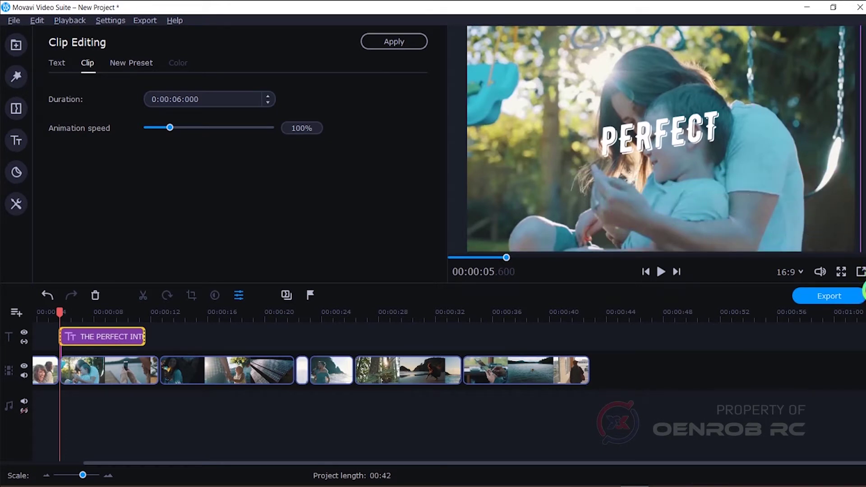
# Replace the title word "PERFECT" with "DYNAMIC OPENER TEMPLATE".
pyautogui.click(608, 151)
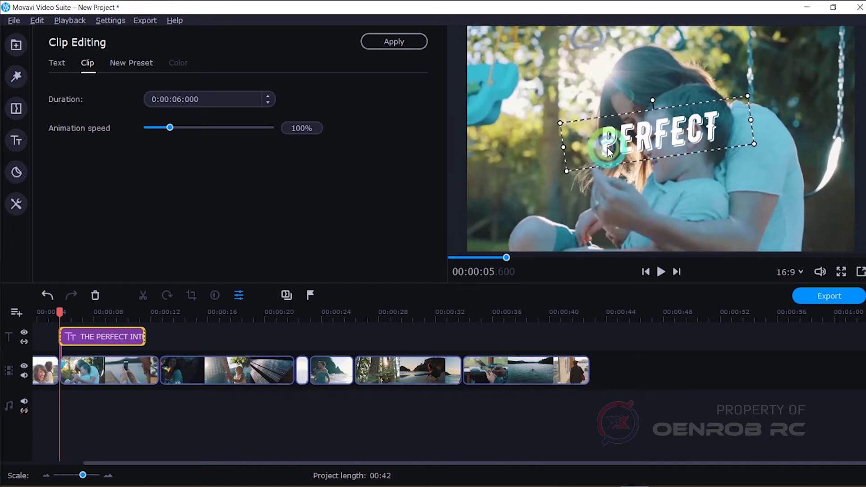
pyautogui.doubleClick(608, 151)
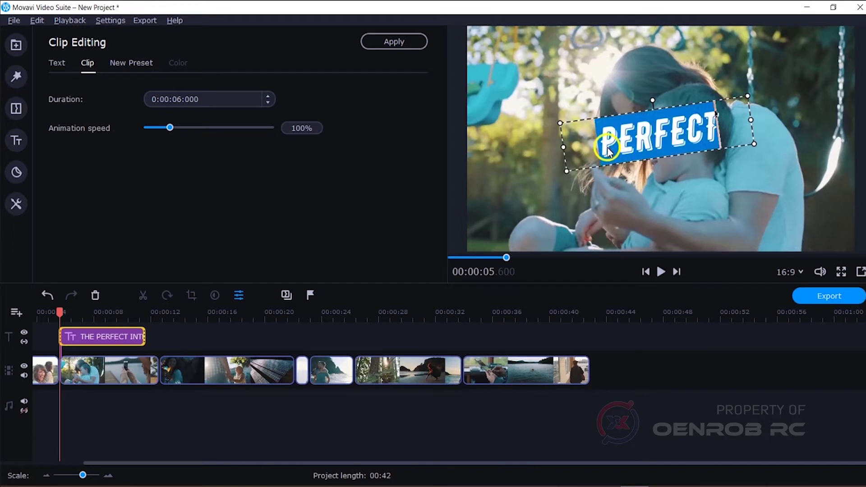
pyautogui.write('DYNAMIC')
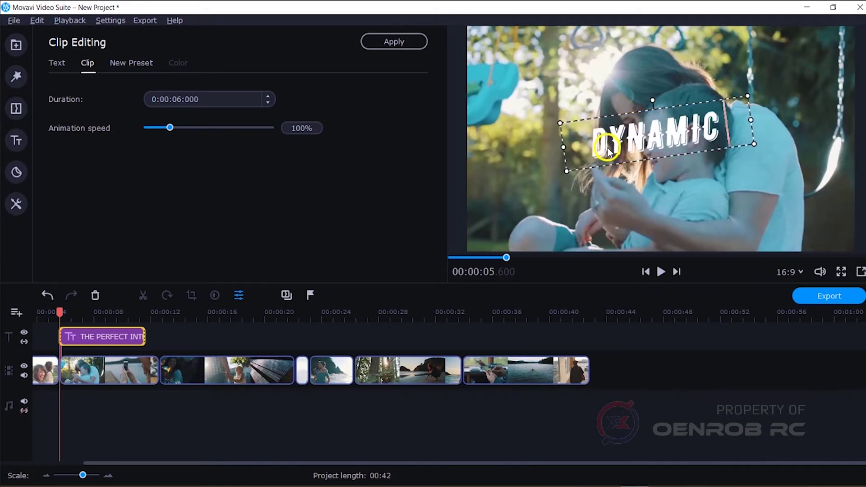
pyautogui.write(' OPENER TEMP')
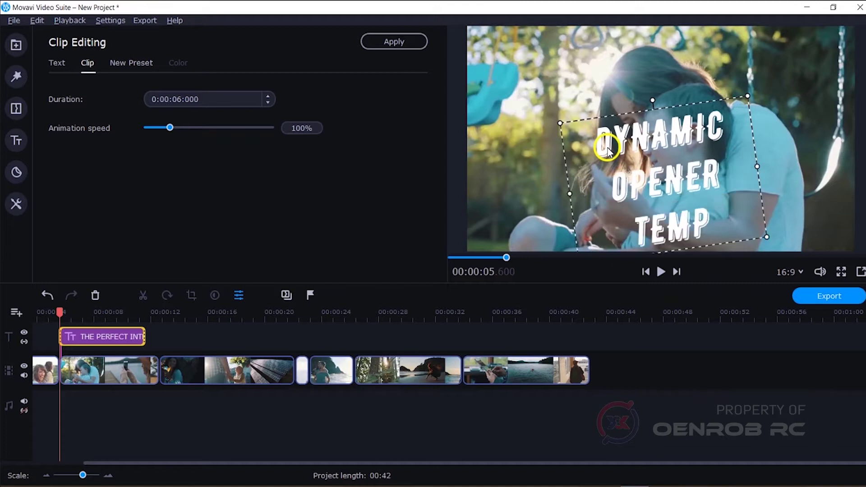
pyautogui.write('LATE')
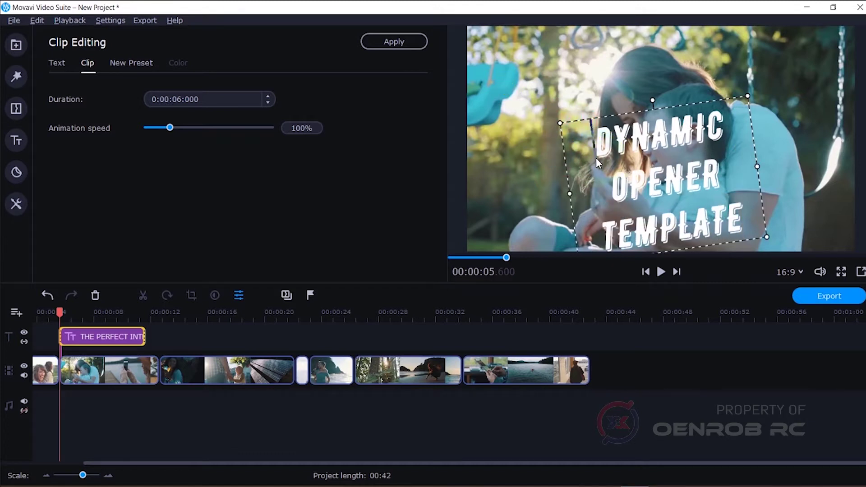
# Change the font of the dynamic opener title text to Realistica Demo.
pyautogui.click(57, 61)
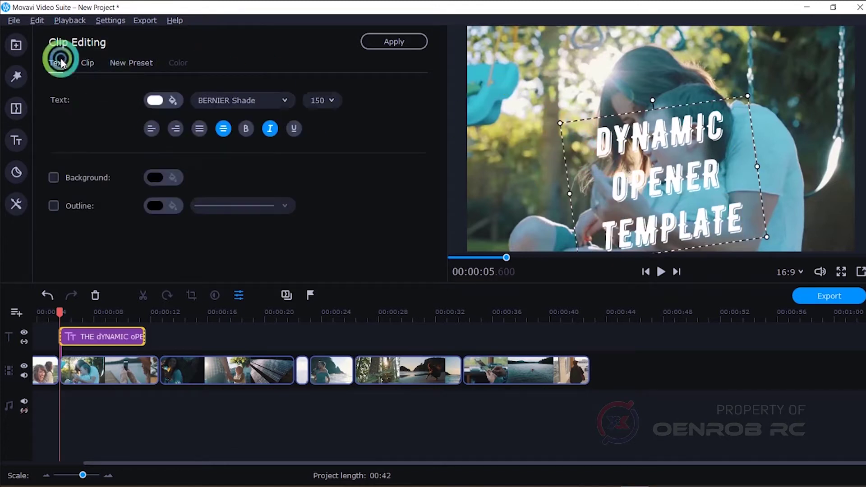
pyautogui.click(286, 102)
pyautogui.scroll(-5, 271, 203)
pyautogui.scroll(10, 270, 212)
pyautogui.scroll(-20, 271, 212)
pyautogui.scroll(-20, 273, 223)
pyautogui.scroll(-20, 274, 230)
pyautogui.scroll(-12, 274, 235)
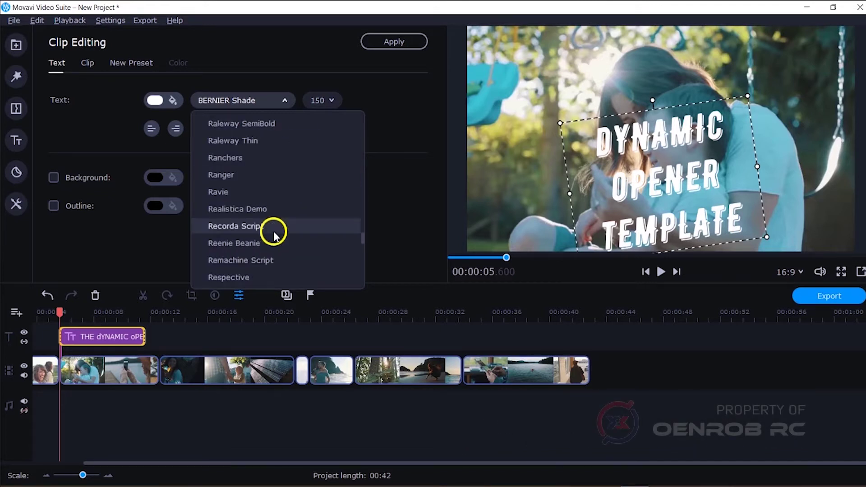
pyautogui.click(275, 208)
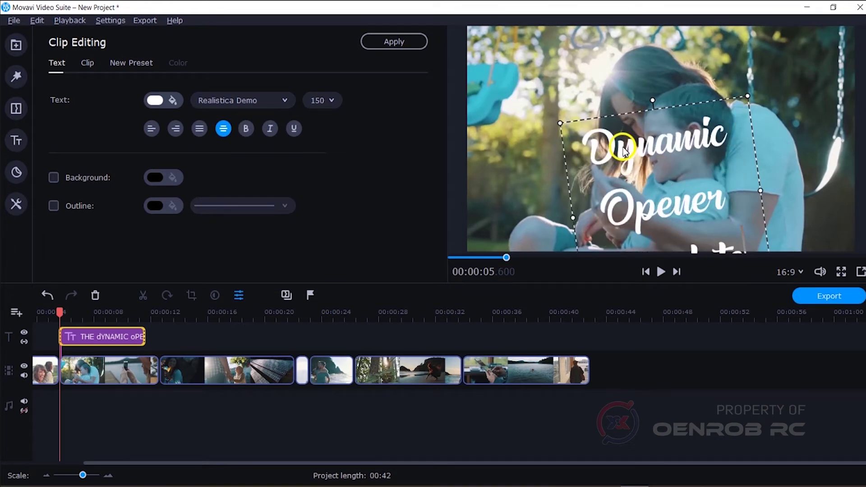
# Widen the "Dynamic Opener Template" text box so the text fits on two lines, and position it near the middle of the frame.
pyautogui.doubleClick(591, 156)
pyautogui.click(582, 194)
pyautogui.click(787, 131)
pyautogui.moveTo(687, 144); pyautogui.dragTo(675, 93)
pyautogui.moveTo(743, 136); pyautogui.dragTo(834, 140)
pyautogui.moveTo(549, 134); pyautogui.dragTo(496, 141)
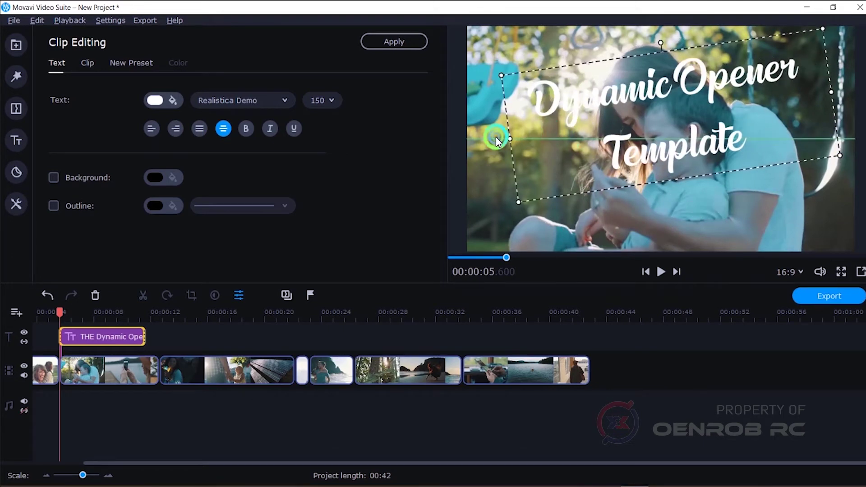
pyautogui.moveTo(650, 94); pyautogui.dragTo(642, 122)
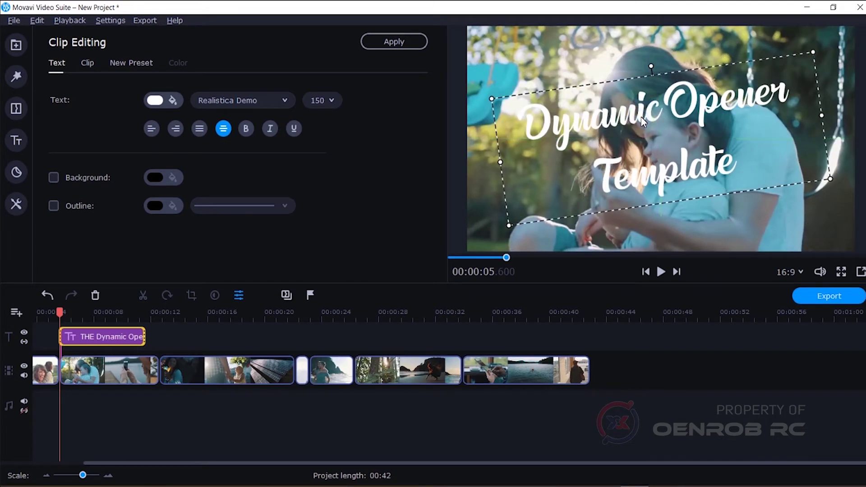
# Colour the dynamic opener title text yellow (#c3bb38), add a thicker white (#ffffff) outline, and apply the changes.
pyautogui.click(157, 100)
pyautogui.click(149, 192)
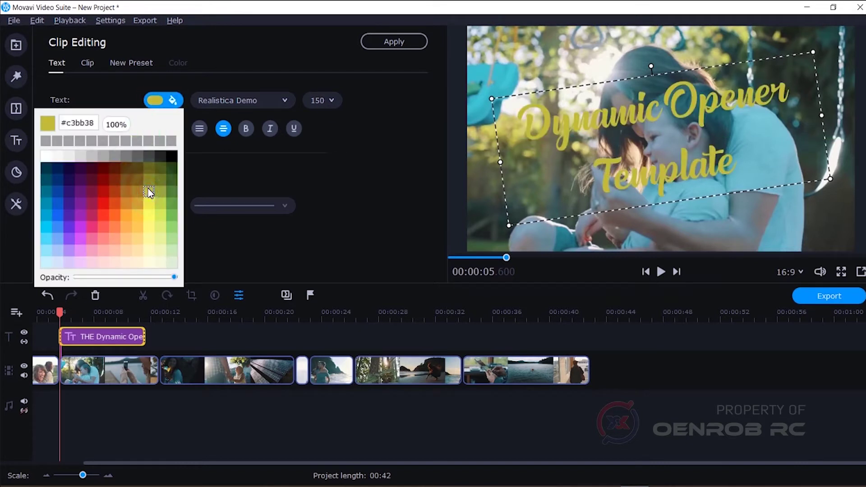
pyautogui.click(54, 206)
pyautogui.click(149, 207)
pyautogui.click(46, 261)
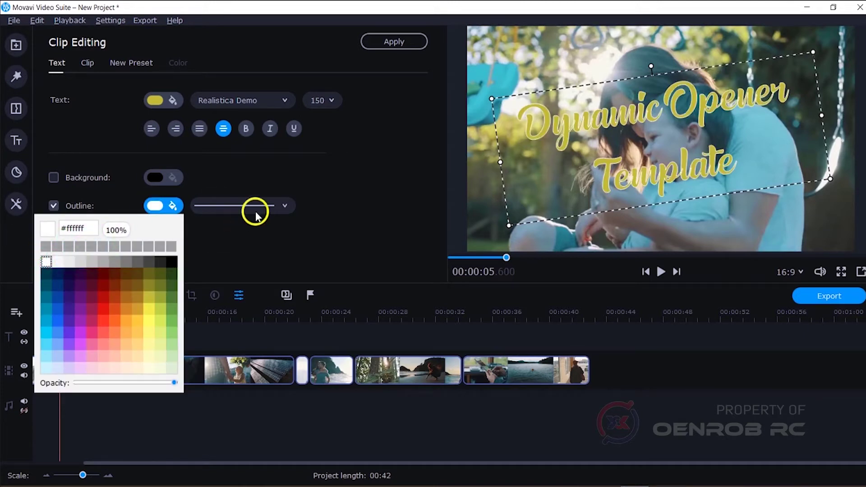
pyautogui.click(284, 206)
pyautogui.click(244, 259)
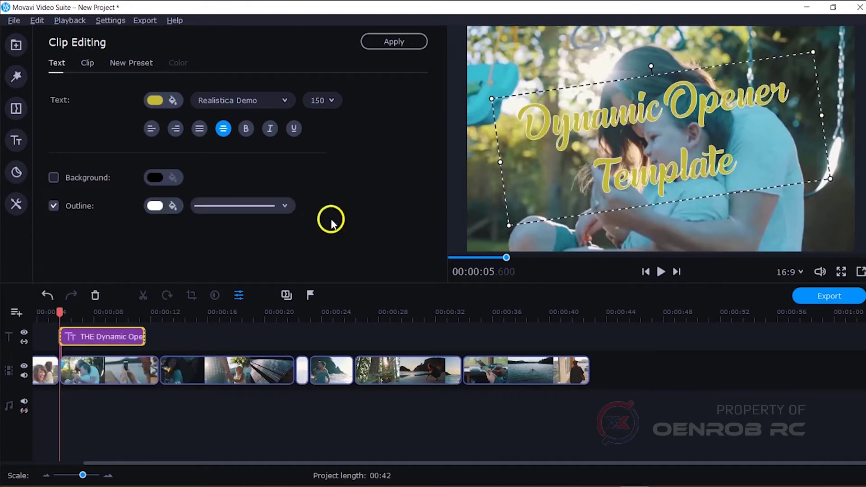
pyautogui.click(392, 45)
# Move the Dynamic Opener Template title clip earlier on the timeline so it starts at about 1.56 seconds.
pyautogui.click(48, 339)
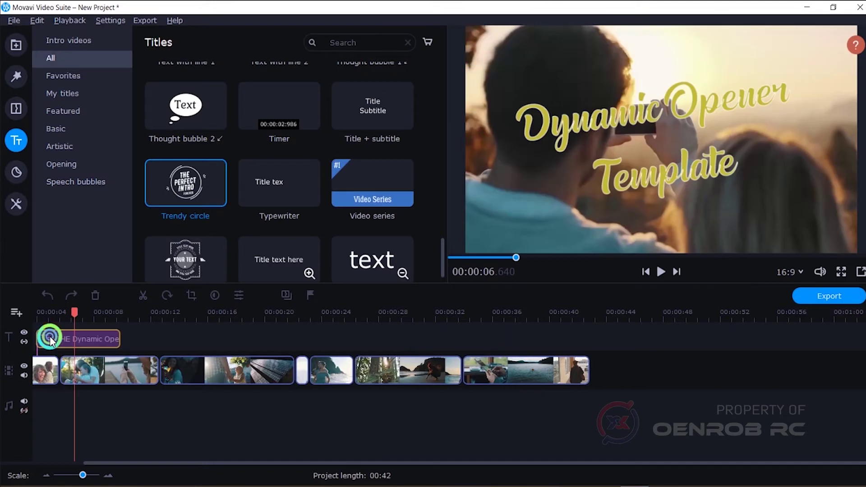
pyautogui.click(48, 310)
pyautogui.moveTo(85, 477); pyautogui.dragTo(92, 475)
pyautogui.moveTo(377, 336); pyautogui.dragTo(223, 335)
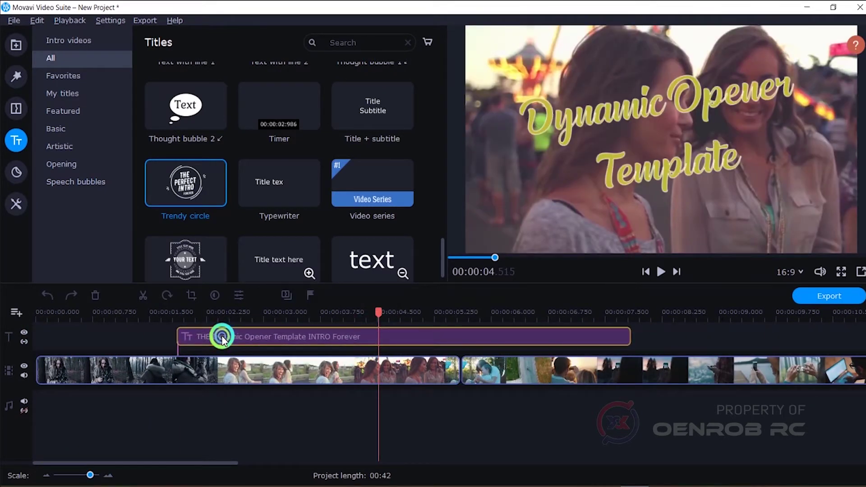
pyautogui.click(186, 337)
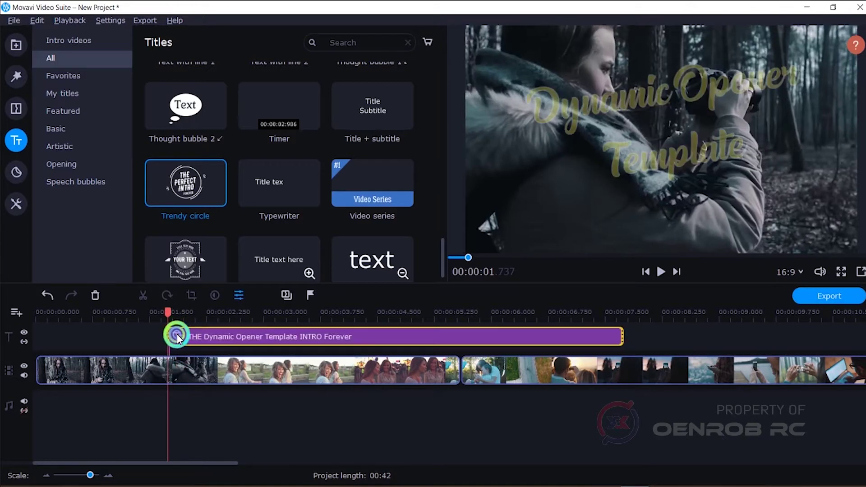
pyautogui.moveTo(90, 475); pyautogui.dragTo(84, 474)
pyautogui.moveTo(180, 343); pyautogui.dragTo(170, 344)
# Set the Dynamic Opener Template title clip's duration to 4 seconds and apply it.
pyautogui.rightClick(174, 339)
pyautogui.click(210, 193)
pyautogui.click(93, 69)
pyautogui.click(176, 104)
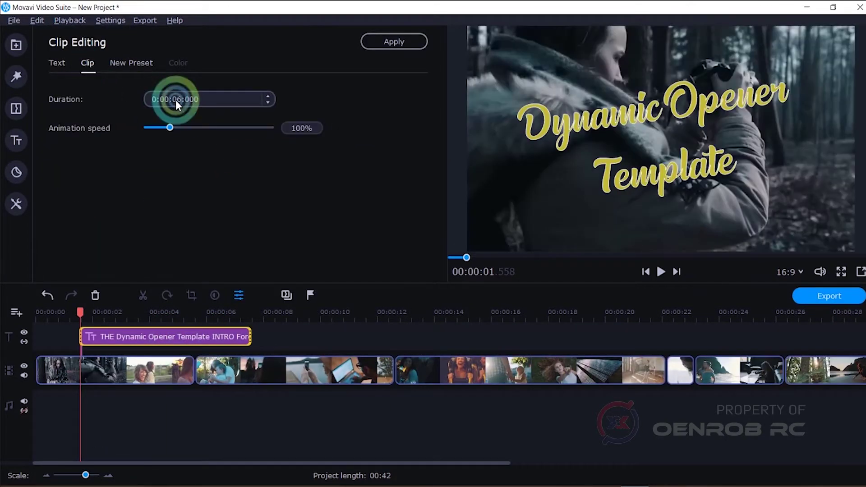
pyautogui.write('04')
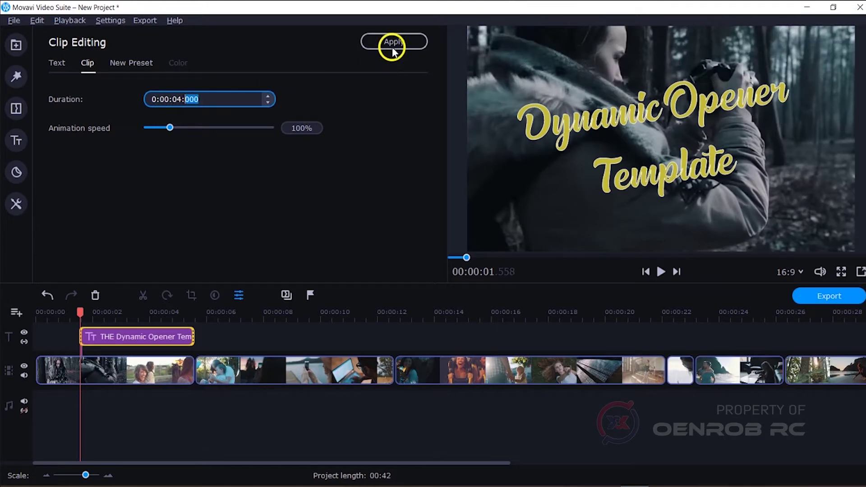
pyautogui.click(392, 47)
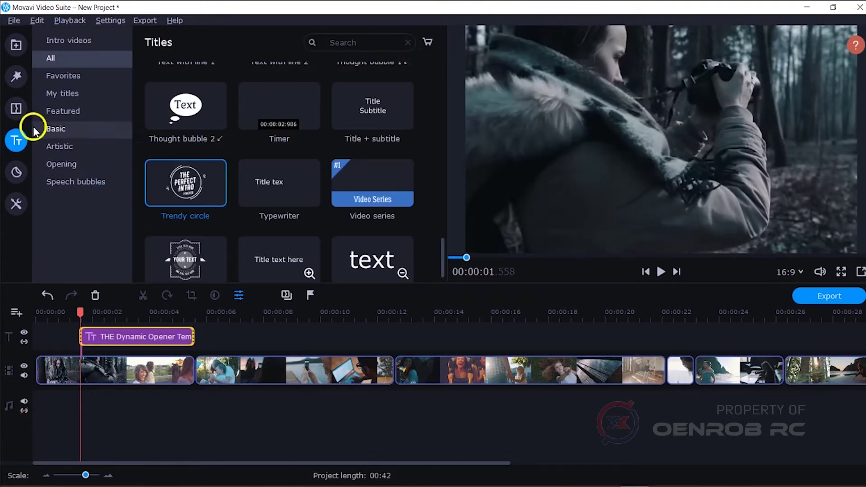
# Place a Friendship title directly after the Dynamic Opener Template title on the title track and open it for editing.
pyautogui.scroll(3, 400, 218)
pyautogui.moveTo(442, 216); pyautogui.dragTo(454, 131)
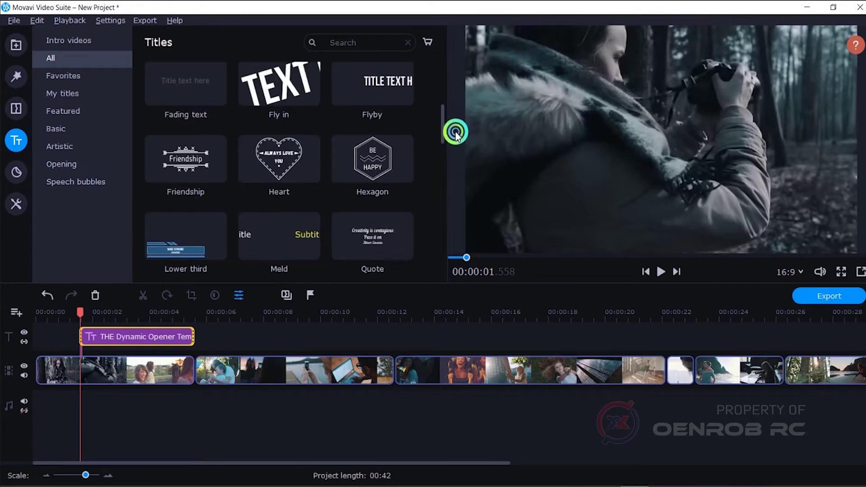
pyautogui.moveTo(188, 161); pyautogui.dragTo(218, 334)
pyautogui.doubleClick(218, 334)
# Replace the title text "FRIENDSHIP" with "YOUR CHANNEL NAME".
pyautogui.doubleClick(626, 146)
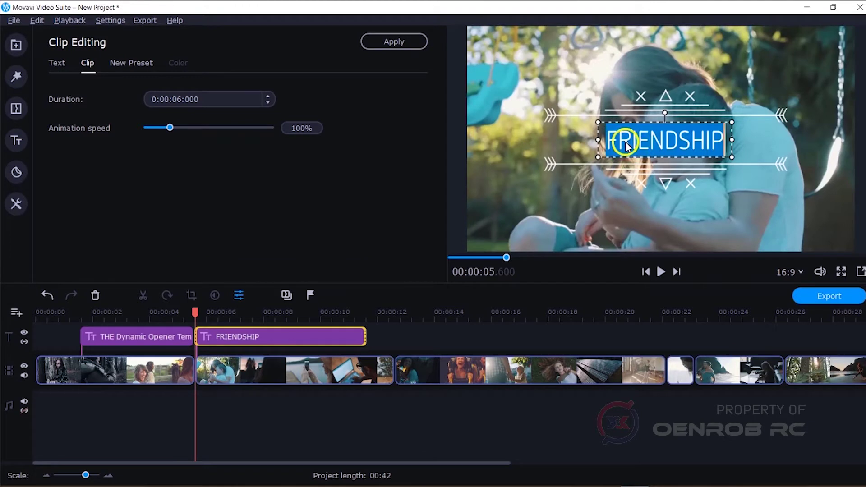
pyautogui.write('YOUR C')
pyautogui.write('L')
pyautogui.press('Return')
pyautogui.write('NAME')
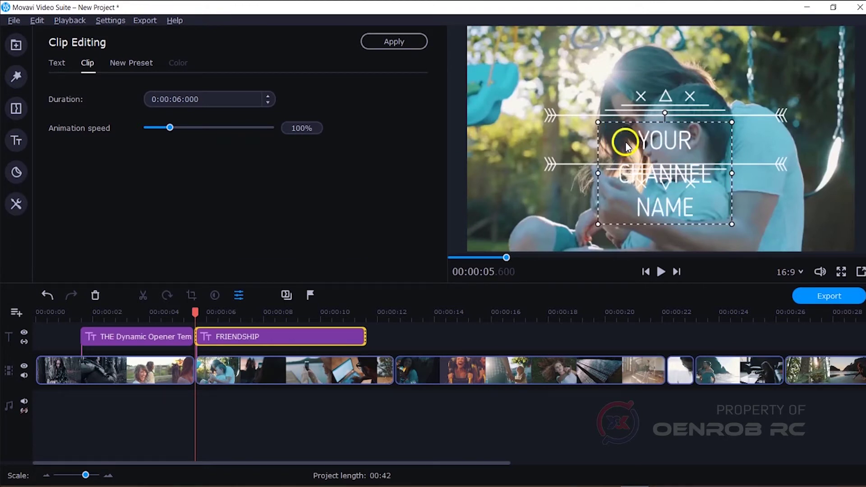
# Change the font of the "YOUR CHANNEL NAME" text to Ethnocentric.
pyautogui.click(554, 60)
pyautogui.click(285, 101)
pyautogui.scroll(-15, 234, 270)
pyautogui.click(235, 277)
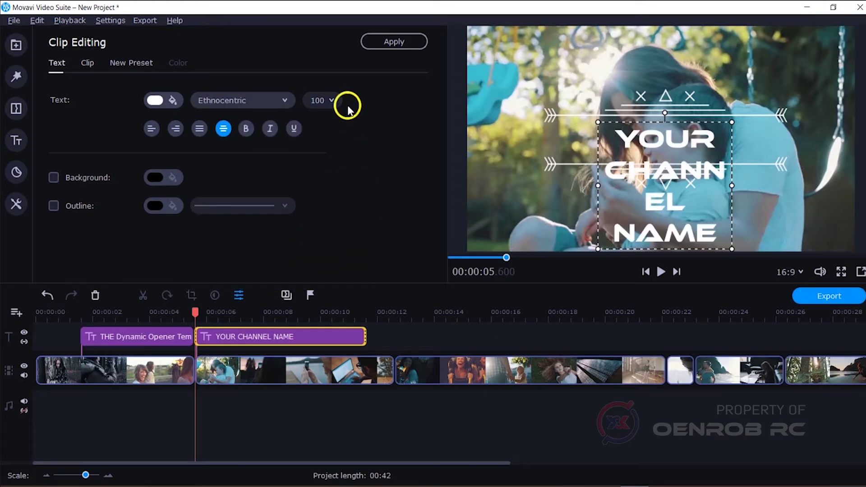
# Set the channel name text size to 60 and widen its box on both sides so the text fits on one line between the arrows.
pyautogui.click(322, 100)
pyautogui.click(315, 213)
pyautogui.moveTo(732, 151); pyautogui.dragTo(783, 153)
pyautogui.moveTo(598, 142); pyautogui.dragTo(547, 142)
pyautogui.moveTo(651, 143); pyautogui.dragTo(652, 145)
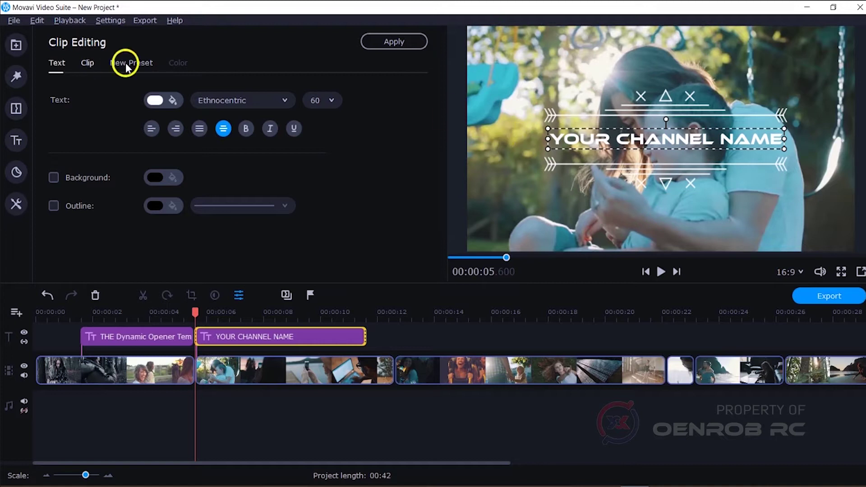
# Set the channel name title's duration to 4 seconds and apply it.
pyautogui.click(91, 66)
pyautogui.moveTo(162, 95); pyautogui.dragTo(182, 101)
pyautogui.write('04:000')
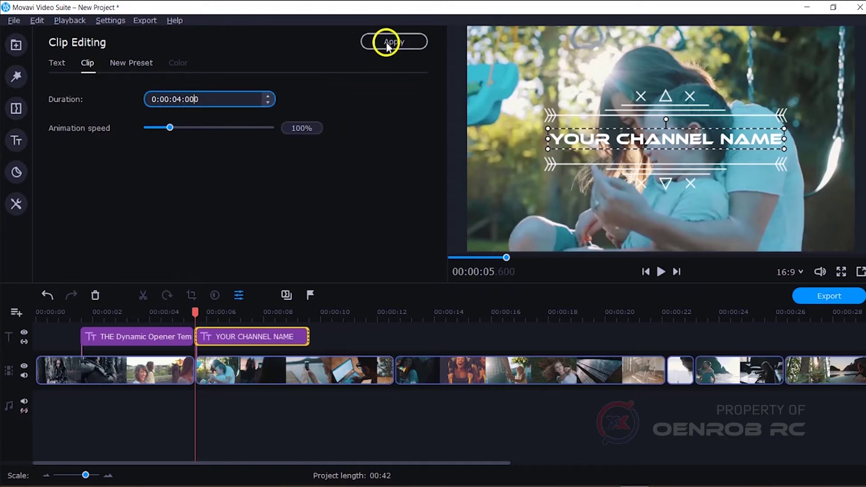
pyautogui.click(386, 42)
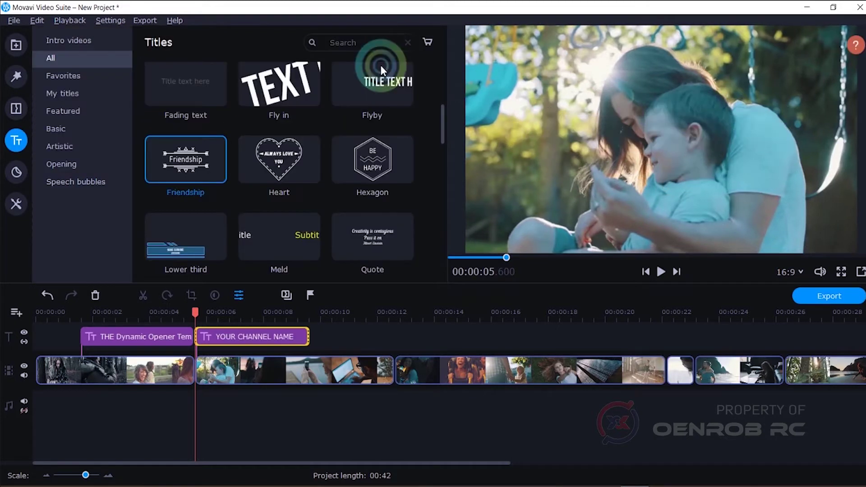
# Place a Studio title directly after the channel name title on the title track.
pyautogui.click(219, 332)
pyautogui.moveTo(85, 474)
pyautogui.mouseDown()
pyautogui.moveTo(93, 475)
pyautogui.moveTo(84, 475)
pyautogui.mouseUp()
pyautogui.click(406, 334)
pyautogui.click(221, 421)
pyautogui.click(222, 316)
pyautogui.moveTo(442, 127); pyautogui.dragTo(446, 193)
pyautogui.click(187, 166)
pyautogui.click(227, 329)
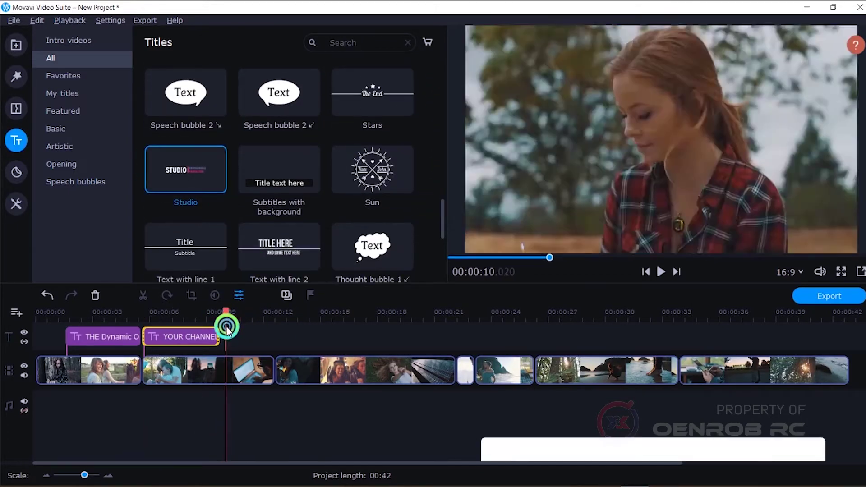
# Replace the Studio title's texts with "YOUTUBE", "YOUR CHANNEL DESCRIPTION" and "CHANNEL'S NAME".
pyautogui.click(571, 156)
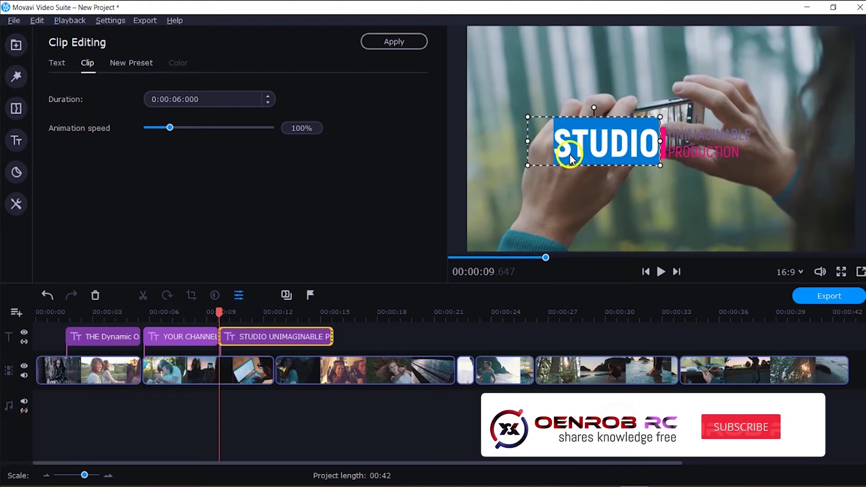
pyautogui.doubleClick(570, 154)
pyautogui.write('YOUTUBE')
pyautogui.click(681, 144)
pyautogui.doubleClick(704, 139)
pyautogui.write('YOUR CHANNEL ES')
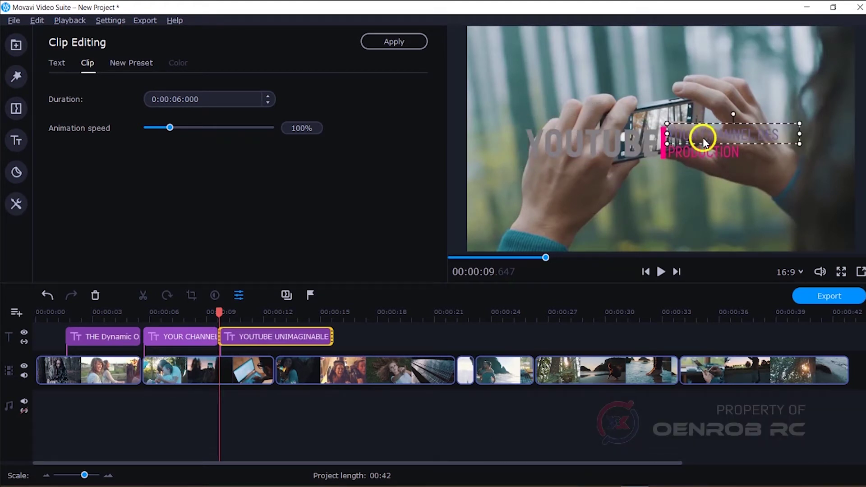
pyautogui.doubleClick(711, 151)
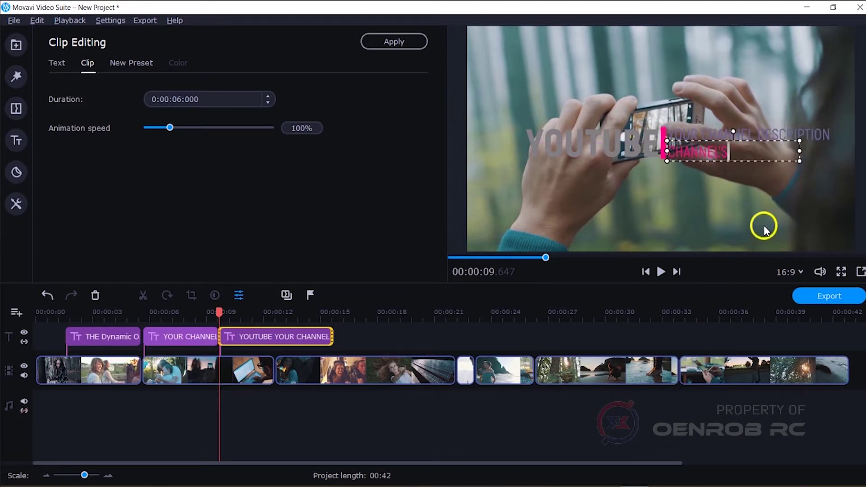
# Colour the "YOUTUBE" text orange and give it a white outline.
pyautogui.click(550, 139)
pyautogui.click(156, 100)
pyautogui.click(115, 204)
pyautogui.click(53, 205)
pyautogui.click(46, 262)
pyautogui.click(517, 103)
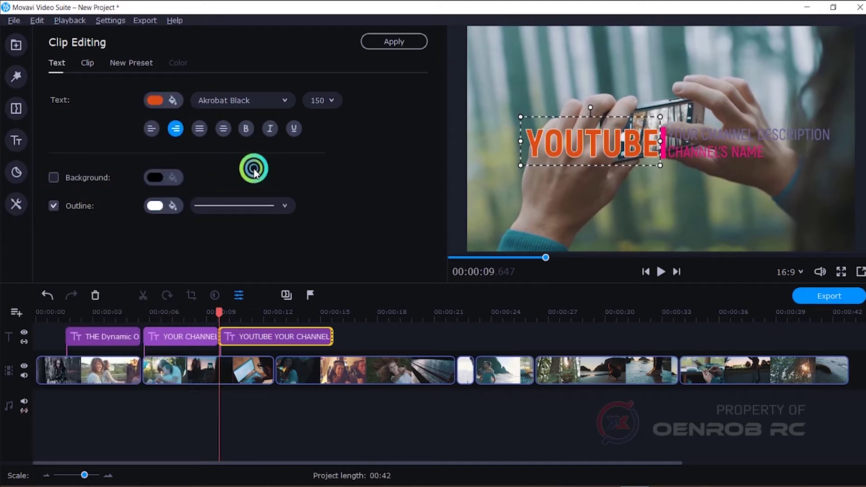
# Colour the channel description and "CHANNEL'S NAME" lines white, and move the pink vertical bar out of the frame.
pyautogui.click(156, 100)
pyautogui.click(44, 158)
pyautogui.click(661, 140)
pyautogui.click(156, 100)
pyautogui.click(44, 158)
pyautogui.click(88, 63)
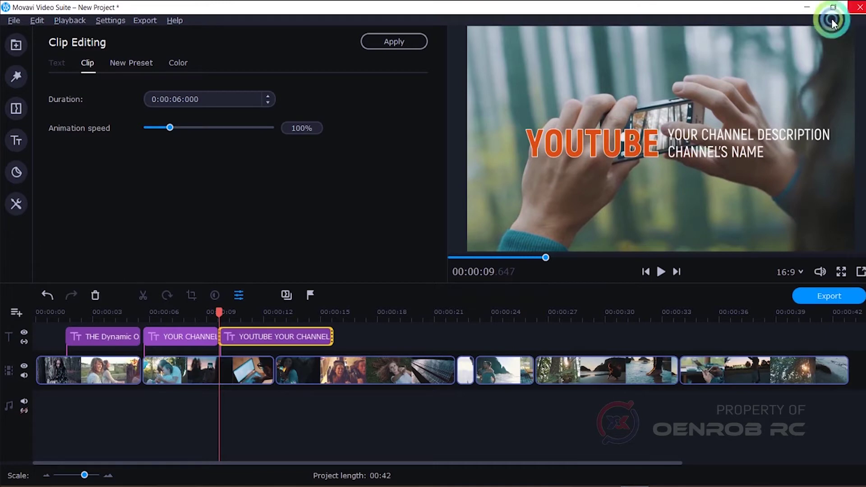
# Move the YouTube title clip onto an upper title track, starting at about 9 seconds so it overlaps the end of the channel name title.
pyautogui.moveTo(227, 339); pyautogui.dragTo(199, 320)
pyautogui.click(202, 313)
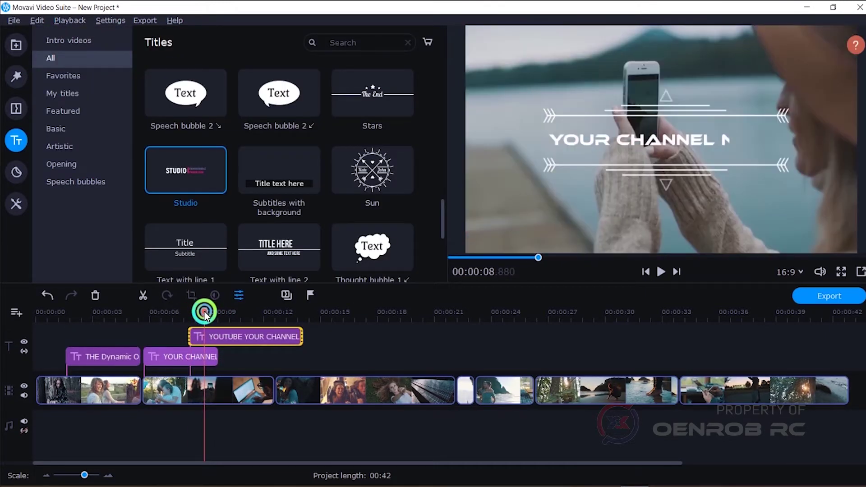
pyautogui.moveTo(210, 337); pyautogui.dragTo(271, 338)
# Place a Clean line title on the lower title track where the YouTube title ends, at about 14.96 seconds.
pyautogui.click(322, 313)
pyautogui.click(12, 140)
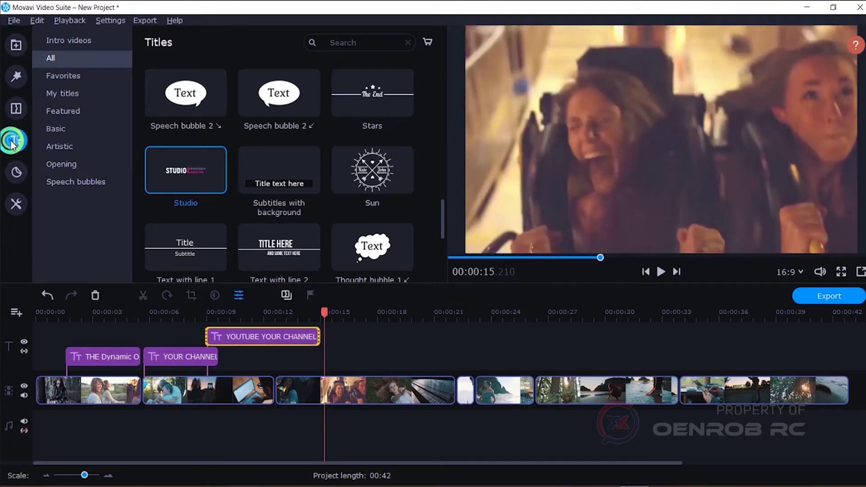
pyautogui.moveTo(442, 220); pyautogui.dragTo(441, 72)
pyautogui.moveTo(279, 167); pyautogui.dragTo(325, 324)
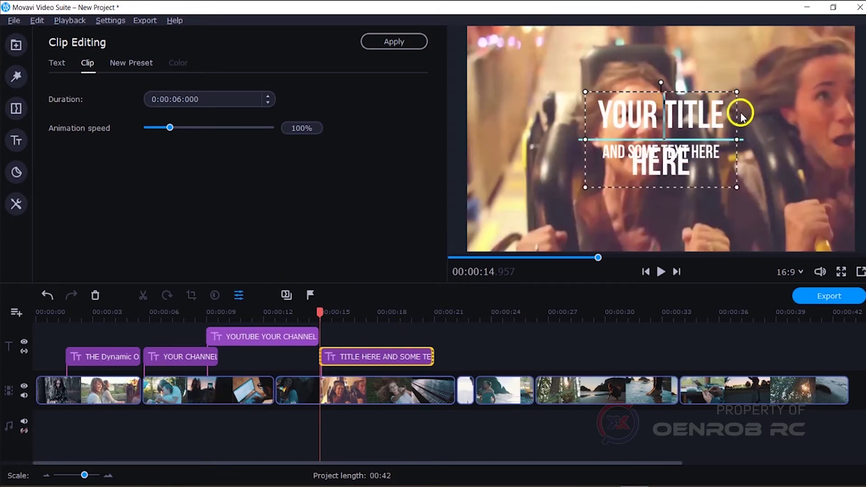
# Change the Clean line title's heading to "YOUR TITLE HERE" and widen the text box and the line so the heading fits on one centred row.
pyautogui.moveTo(732, 134); pyautogui.dragTo(769, 135)
pyautogui.click(676, 122)
pyautogui.moveTo(677, 122); pyautogui.dragTo(670, 123)
pyautogui.click(744, 140)
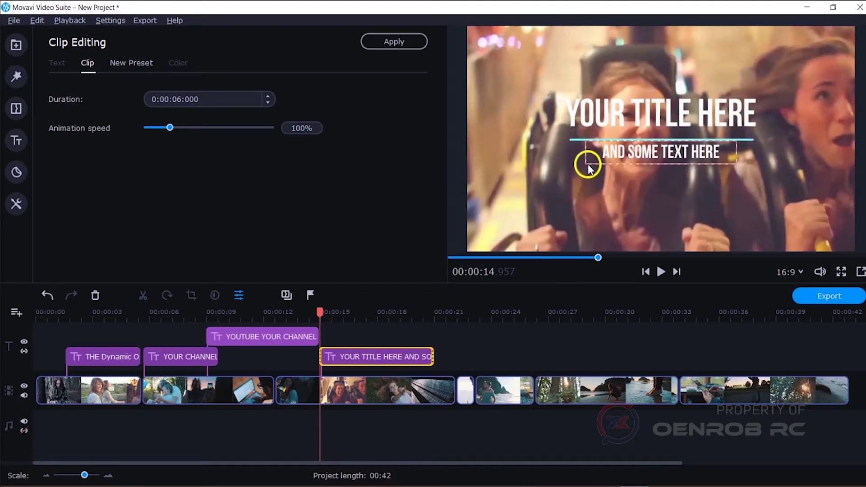
pyautogui.click(658, 131)
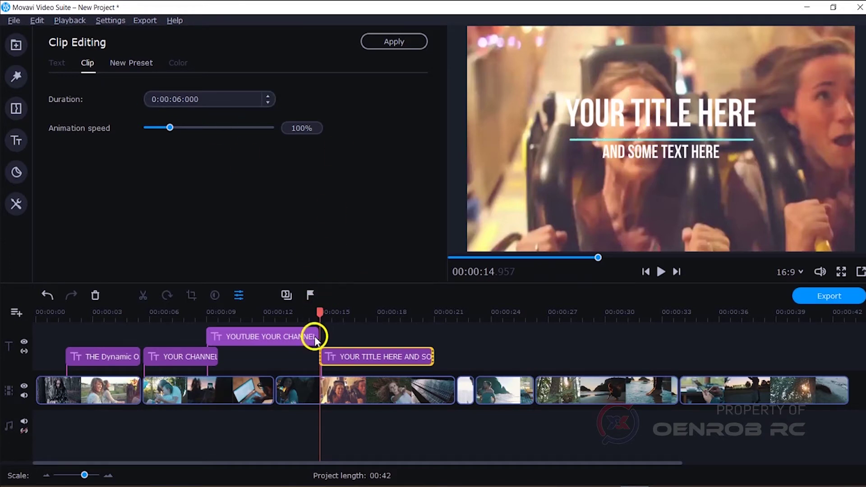
# Move the Clean line title clip earlier to about 14.16 seconds so it overlaps the end of the YouTube title.
pyautogui.click(89, 474)
pyautogui.moveTo(416, 307); pyautogui.dragTo(377, 316)
pyautogui.moveTo(440, 356); pyautogui.dragTo(381, 360)
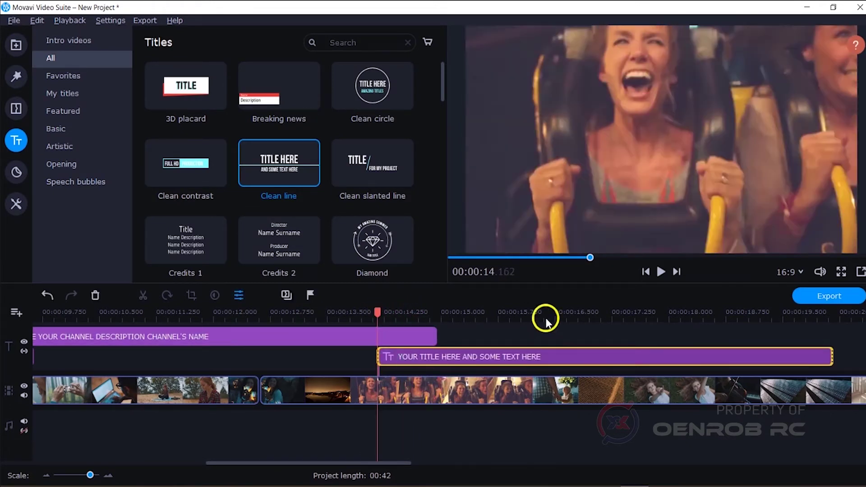
# Place a Text with line 2 title directly after the Clean line title, at about 20.16 seconds.
pyautogui.moveTo(249, 467); pyautogui.dragTo(370, 463)
pyautogui.click(328, 313)
pyautogui.moveTo(442, 81); pyautogui.dragTo(446, 226)
pyautogui.moveTo(251, 171); pyautogui.dragTo(328, 345)
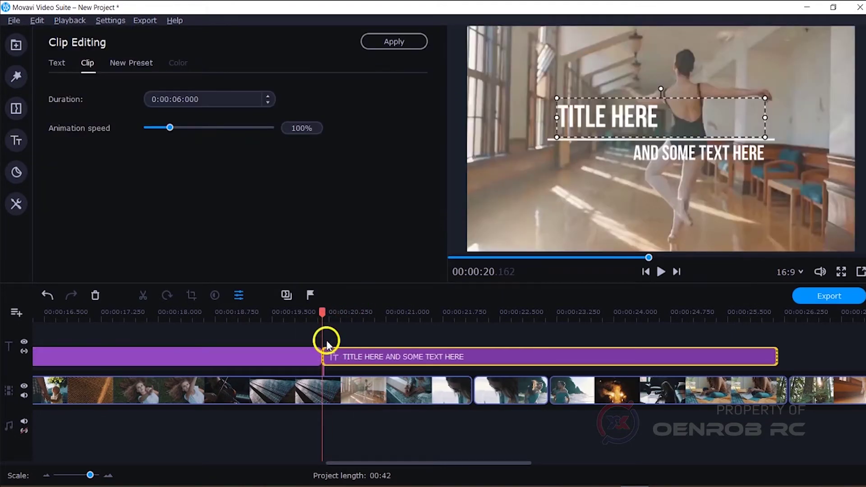
# Change the heading of the Text with line 2 title to "YOUR TITLE HERE".
pyautogui.click(567, 117)
pyautogui.doubleClick(567, 116)
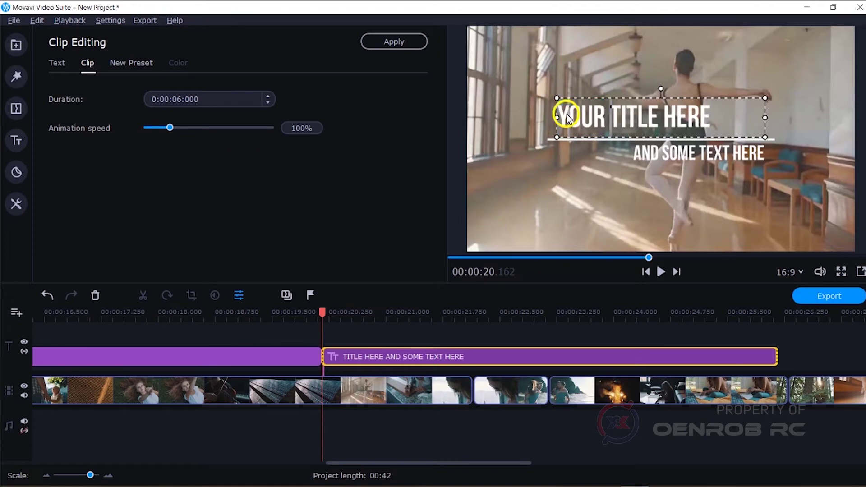
pyautogui.click(379, 361)
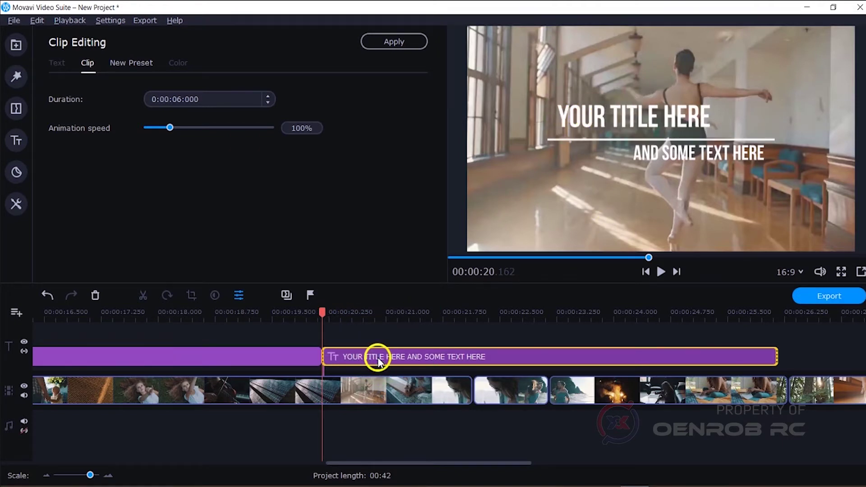
# Move the Text with line 2 title onto the upper title track, starting at about 19.78 seconds to overlap the Clean line title.
pyautogui.moveTo(322, 312)
pyautogui.mouseDown()
pyautogui.moveTo(293, 309)
pyautogui.moveTo(332, 311)
pyautogui.mouseUp()
pyautogui.moveTo(332, 357); pyautogui.dragTo(306, 339)
pyautogui.click(304, 339)
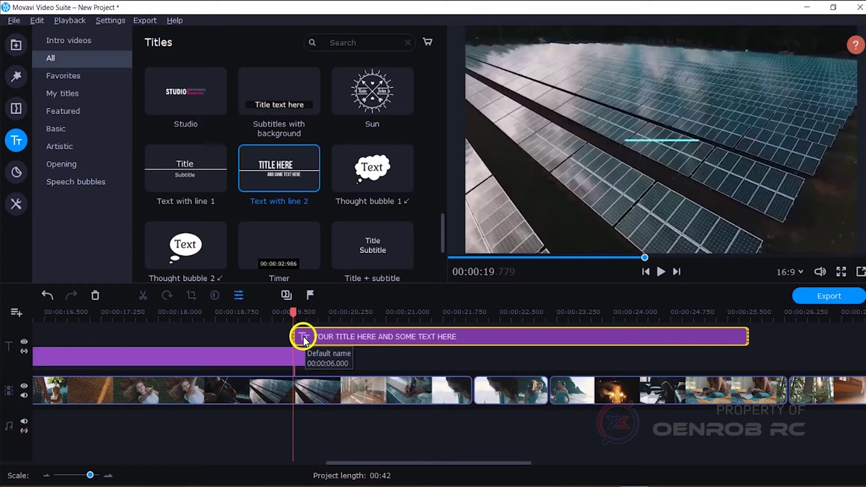
# Place a Clean circle title on the lower title track at about 25.78 seconds and move its circle out of the video frame.
pyautogui.click(750, 312)
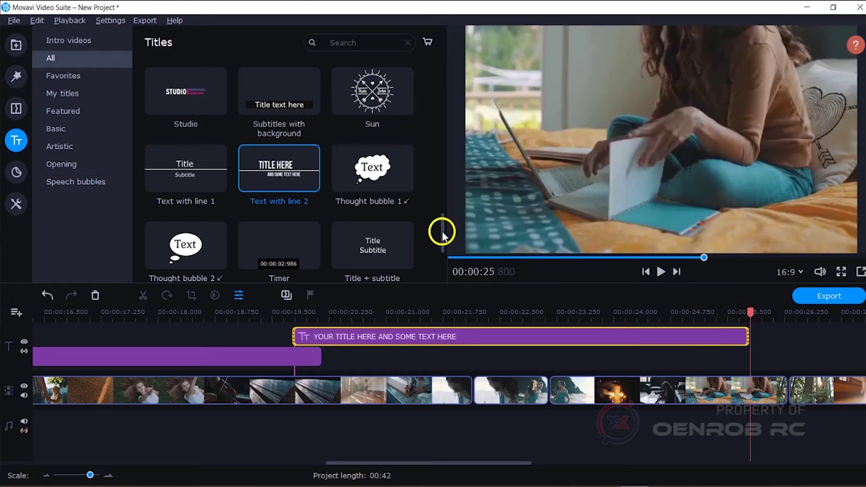
pyautogui.moveTo(442, 235); pyautogui.dragTo(444, 75)
pyautogui.moveTo(362, 124); pyautogui.dragTo(753, 356)
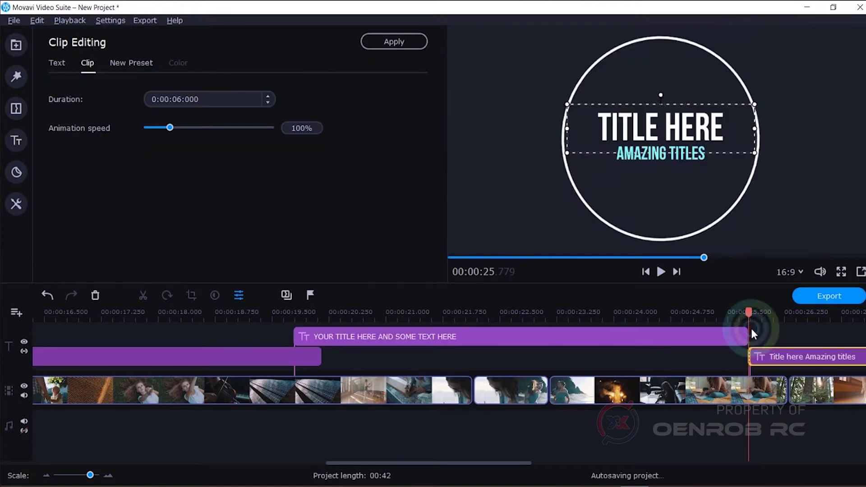
pyautogui.moveTo(681, 232); pyautogui.dragTo(821, 53)
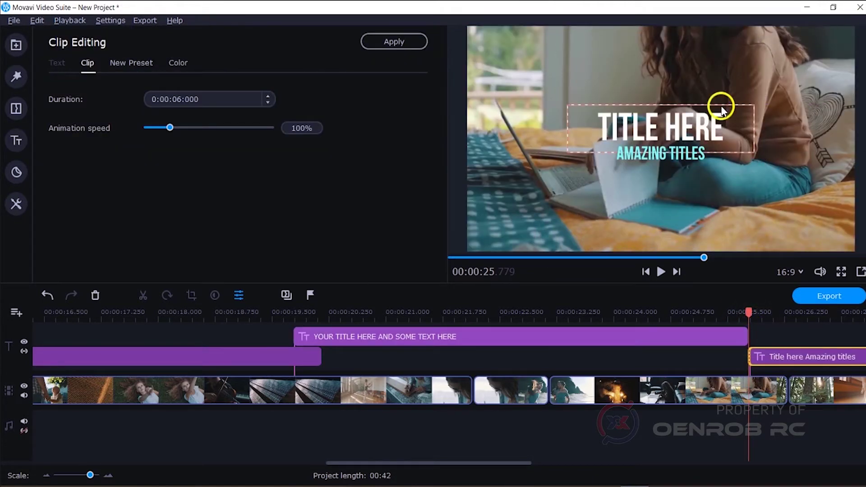
# Change the Clean circle title's second line to "AND SOME TITLES HERE" and colour it orange.
pyautogui.doubleClick(572, 158)
pyautogui.moveTo(616, 154); pyautogui.dragTo(666, 155)
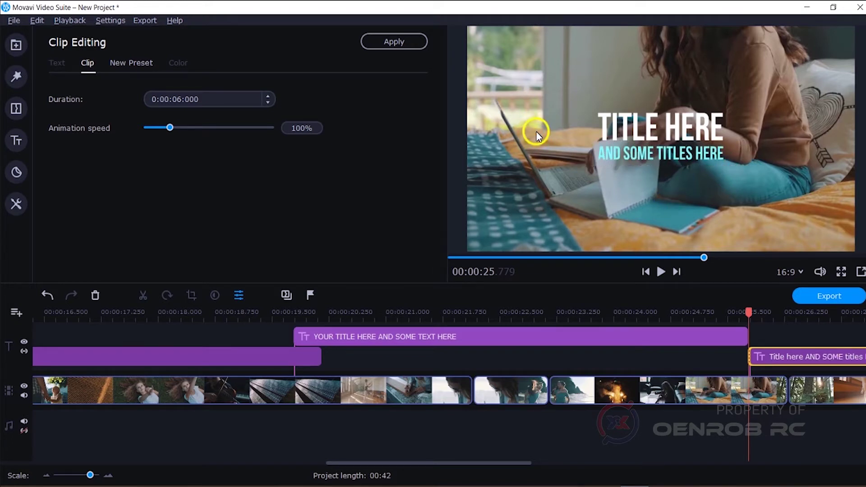
pyautogui.click(615, 155)
pyautogui.click(169, 104)
pyautogui.click(150, 207)
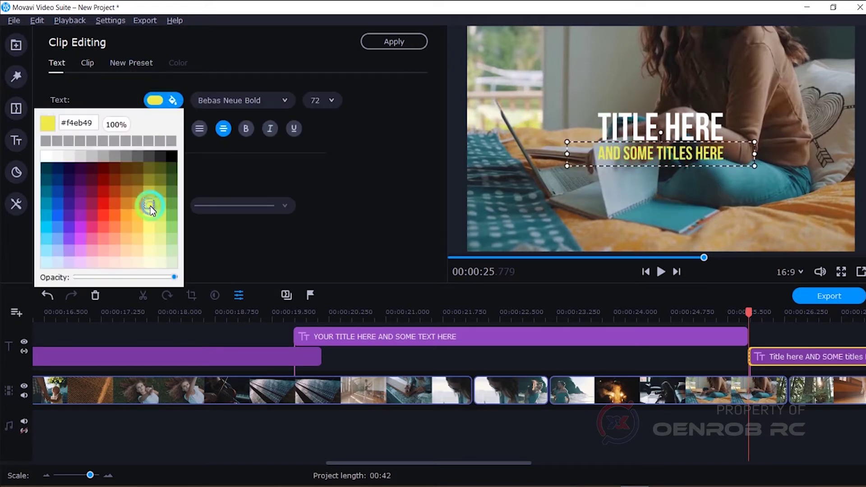
pyautogui.click(135, 216)
pyautogui.click(125, 214)
pyautogui.click(377, 164)
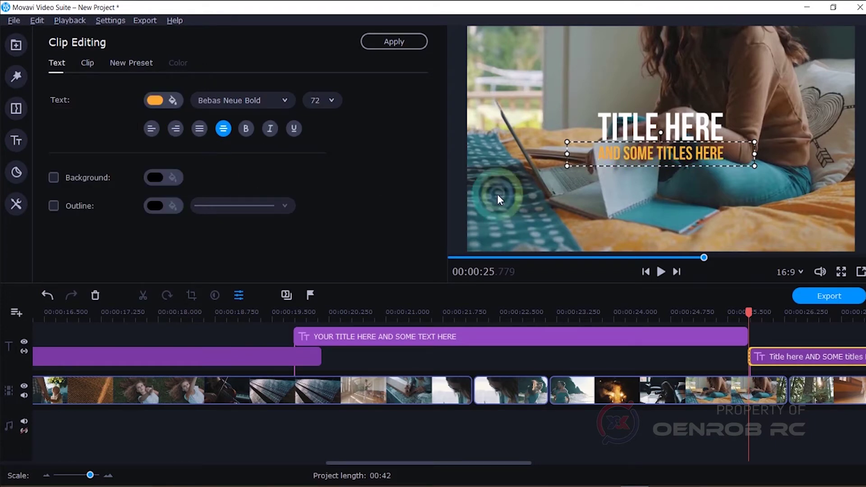
# Move the Clean circle title to start at about 25.38 seconds so it overlaps the end of the Text with line 2 title.
pyautogui.moveTo(747, 316); pyautogui.dragTo(720, 318)
pyautogui.moveTo(753, 357); pyautogui.dragTo(727, 354)
pyautogui.moveTo(340, 462); pyautogui.dragTo(501, 464)
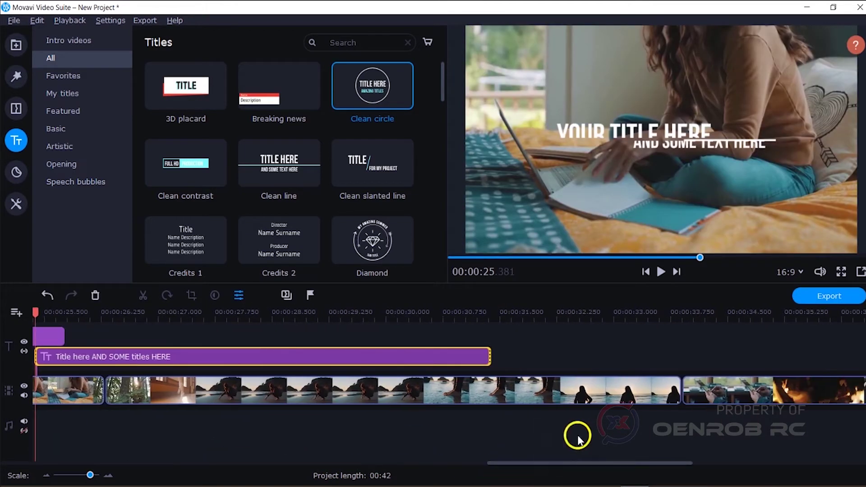
# Place a Typewriter title directly after the Clean circle title, at about 31.38 seconds, with the text "YOUR TITLE HERE".
pyautogui.moveTo(443, 95); pyautogui.dragTo(451, 267)
pyautogui.moveTo(256, 180); pyautogui.dragTo(494, 339)
pyautogui.hotkey('ctrl', 'a')
pyautogui.write('YOUR TITLE HERE')
pyautogui.click(464, 128)
# Format the Typewriter title in Ethnocentric at size 80 and lay it out on one line near the lower-right corner of the video frame.
pyautogui.click(284, 99)
pyautogui.scroll(15, 286, 96)
pyautogui.click(278, 252)
pyautogui.click(322, 101)
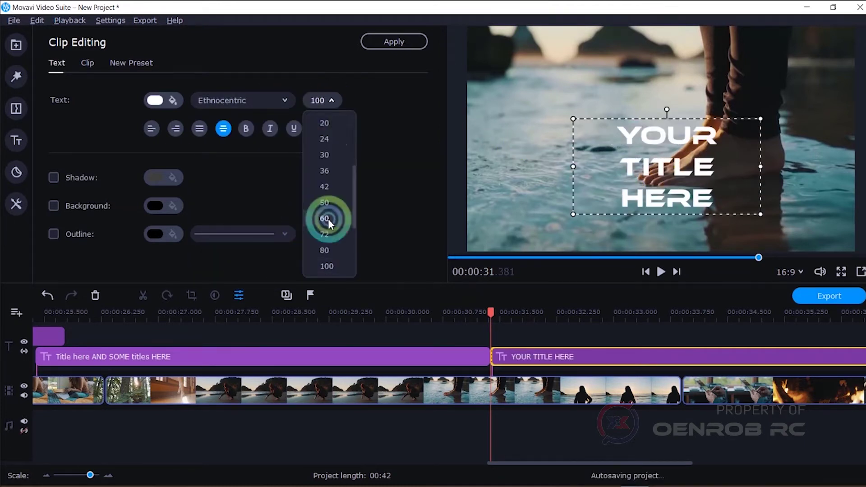
pyautogui.click(324, 218)
pyautogui.moveTo(764, 145); pyautogui.dragTo(827, 144)
pyautogui.moveTo(688, 145); pyautogui.dragTo(704, 232)
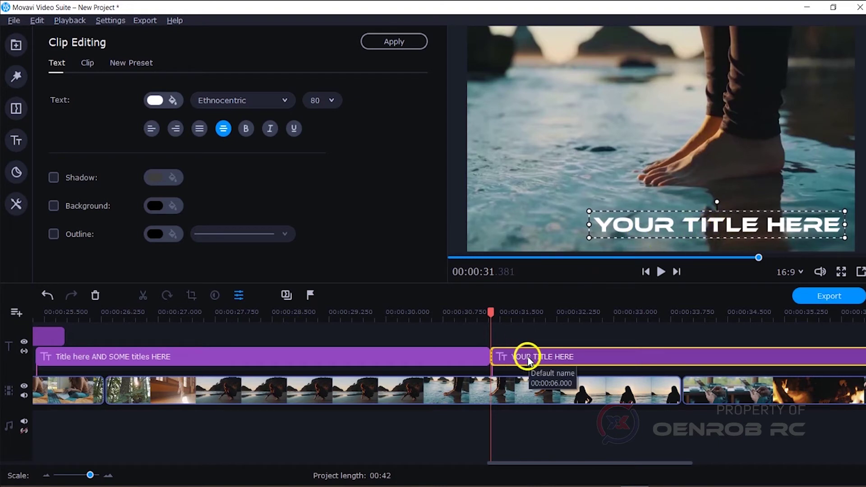
# Move the Typewriter title onto the upper title track, starting at about 33.21 seconds.
pyautogui.moveTo(491, 311); pyautogui.dragTo(633, 315)
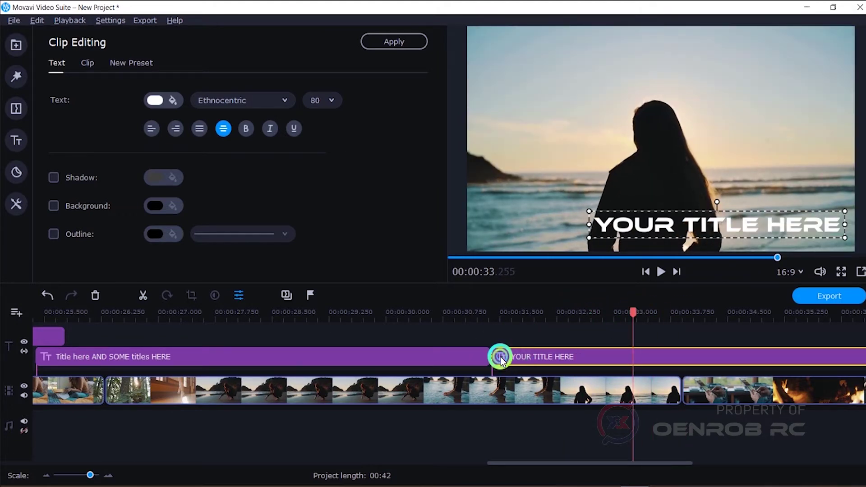
pyautogui.moveTo(501, 359); pyautogui.dragTo(638, 342)
pyautogui.moveTo(90, 475); pyautogui.dragTo(84, 474)
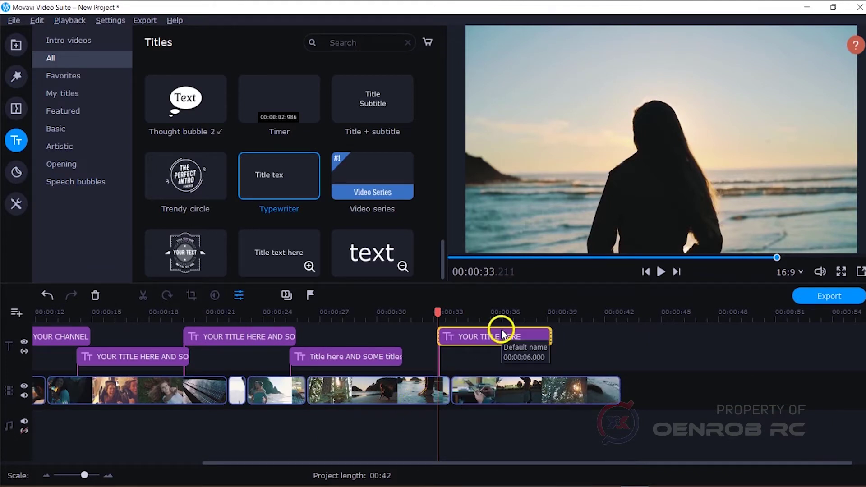
# Place a Slide title on the lower title track, starting at about 36.54 seconds to overlap the Typewriter title.
pyautogui.moveTo(442, 252); pyautogui.dragTo(447, 191)
pyautogui.moveTo(279, 121); pyautogui.dragTo(557, 329)
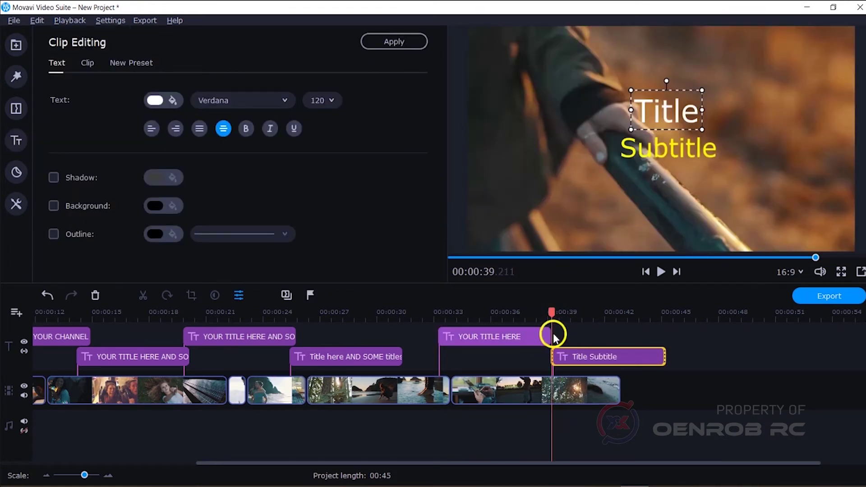
pyautogui.click(506, 311)
pyautogui.moveTo(572, 354); pyautogui.dragTo(521, 355)
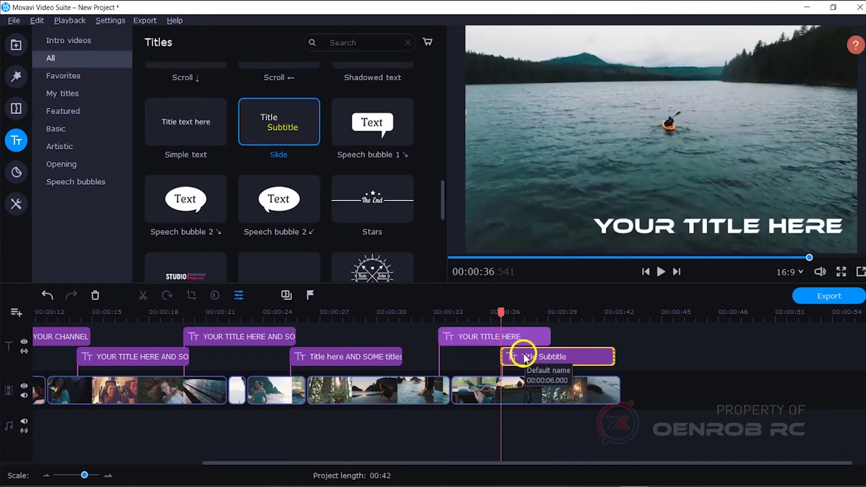
# Change the Slide title's heading to "YOUR TEXT HERE" and set its font to Bebas Neue Bold.
pyautogui.doubleClick(548, 354)
pyautogui.doubleClick(650, 119)
pyautogui.write('YOUR TEXT HERE')
pyautogui.click(647, 108)
pyautogui.click(273, 93)
pyautogui.moveTo(361, 270); pyautogui.dragTo(356, 118)
pyautogui.click(303, 243)
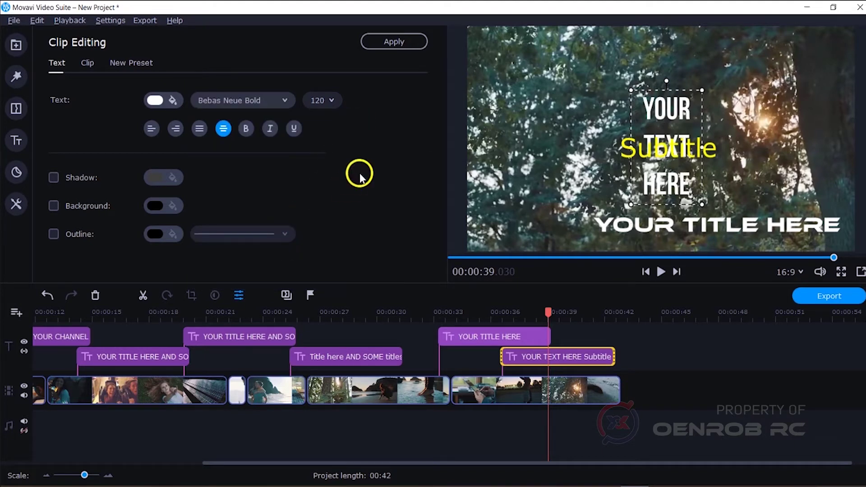
# Widen the text box of the Slide title's heading so the text fits on one line above the subtitle.
pyautogui.moveTo(675, 189); pyautogui.dragTo(825, 114)
pyautogui.moveTo(545, 81); pyautogui.dragTo(478, 81)
pyautogui.moveTo(666, 80); pyautogui.dragTo(669, 118)
# Change the Slide title's subtitle to "YOUR SECOND TEXT HERE" and set its font to Bebas Neue Bold.
pyautogui.doubleClick(671, 149)
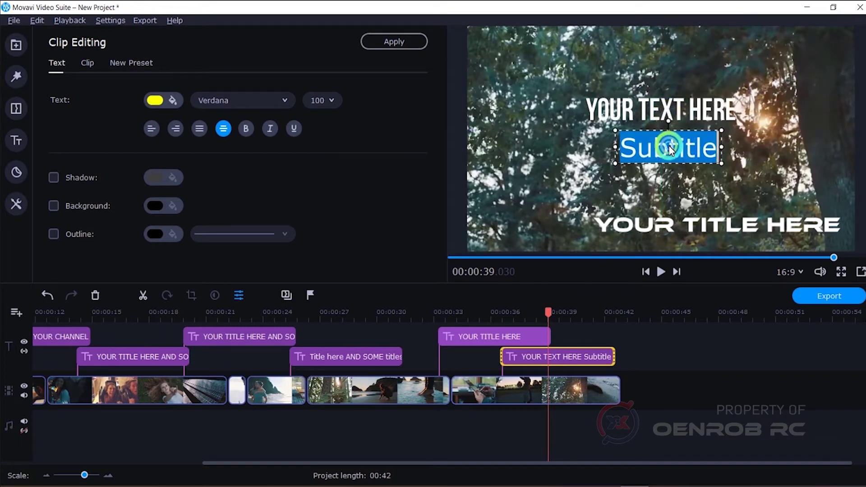
pyautogui.click(285, 100)
pyautogui.moveTo(364, 141); pyautogui.dragTo(315, 158)
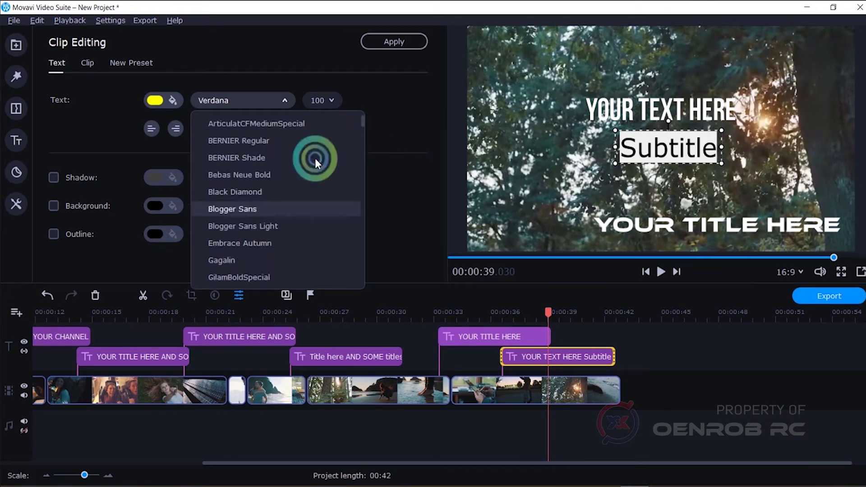
pyautogui.click(307, 175)
pyautogui.write('u')
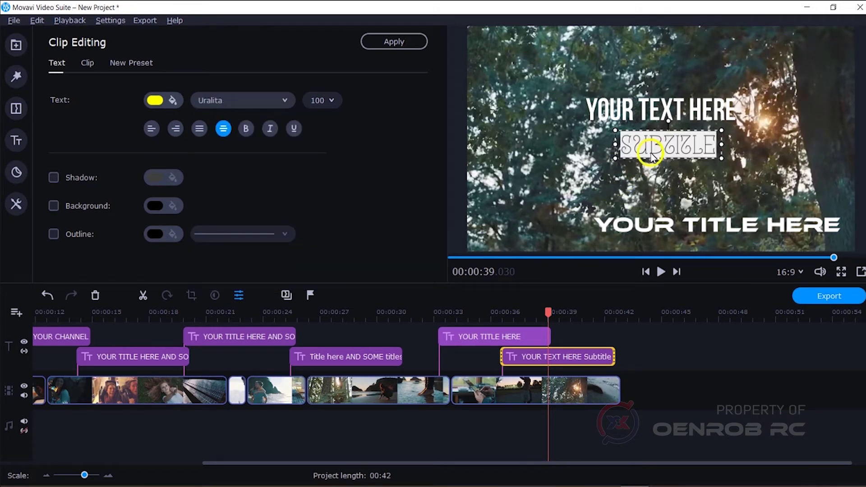
pyautogui.write('YOUR SECOND TEXT HERE')
pyautogui.click(289, 103)
pyautogui.scroll(10, 271, 244)
pyautogui.click(270, 243)
# Widen the subtitle's text box on both sides so it fits on one line, and centre it under the heading.
pyautogui.moveTo(721, 184); pyautogui.dragTo(835, 147)
pyautogui.moveTo(615, 146); pyautogui.dragTo(484, 153)
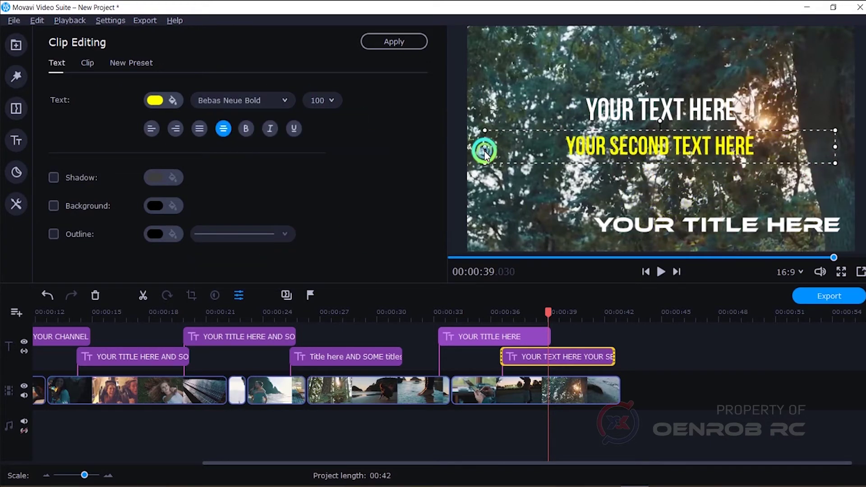
pyautogui.moveTo(654, 151)
pyautogui.mouseDown()
pyautogui.moveTo(662, 148)
pyautogui.moveTo(655, 149)
pyautogui.mouseUp()
pyautogui.click(762, 75)
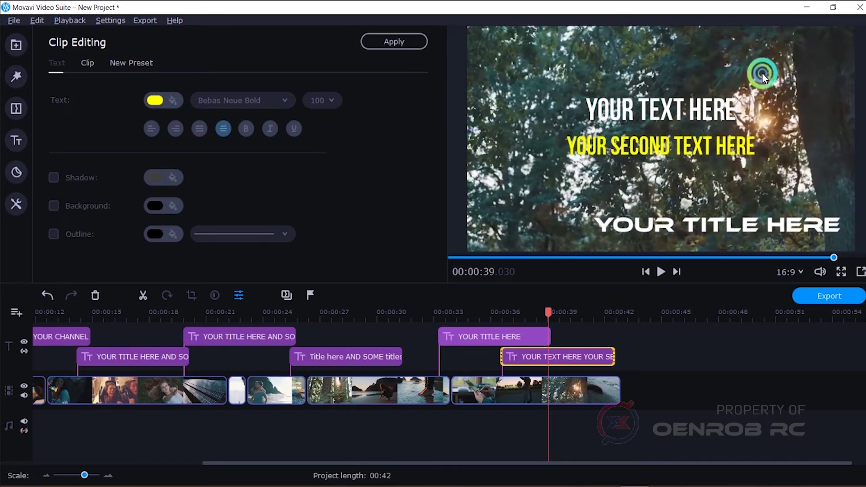
# Shorten the Typewriter title's duration to about 4 seconds and apply the change.
pyautogui.click(475, 343)
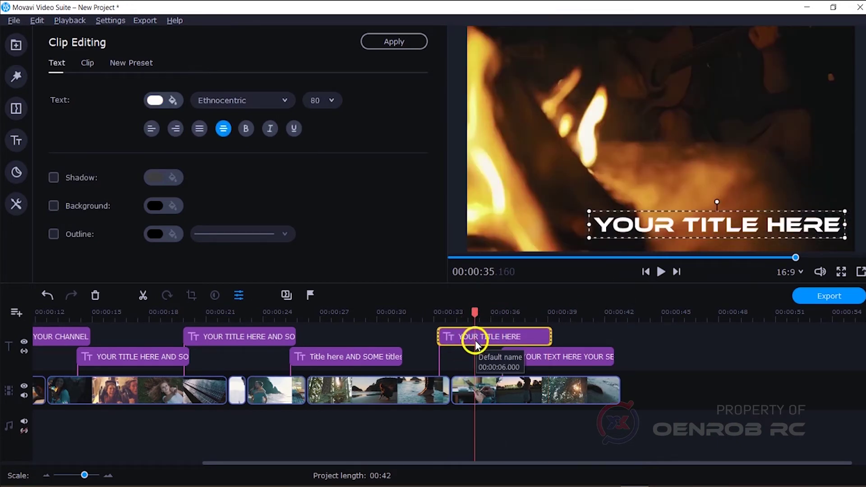
pyautogui.click(87, 64)
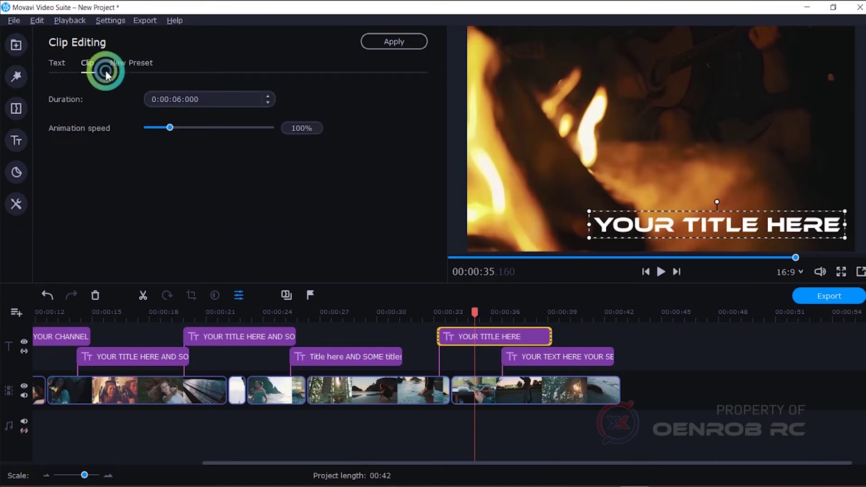
pyautogui.write('4')
pyautogui.click(386, 41)
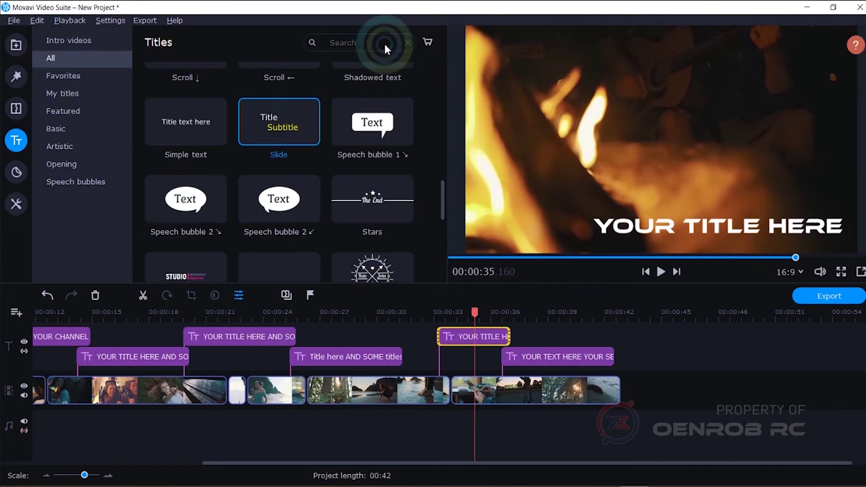
# Place a Western title after the end of the footage, at about 42.87 seconds, and open it for editing.
pyautogui.click(629, 328)
pyautogui.moveTo(443, 199); pyautogui.dragTo(442, 272)
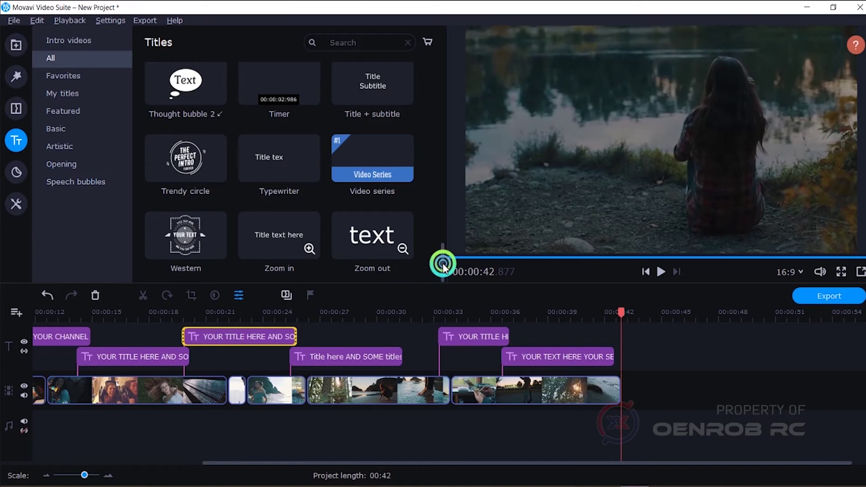
pyautogui.click(624, 338)
pyautogui.doubleClick(651, 353)
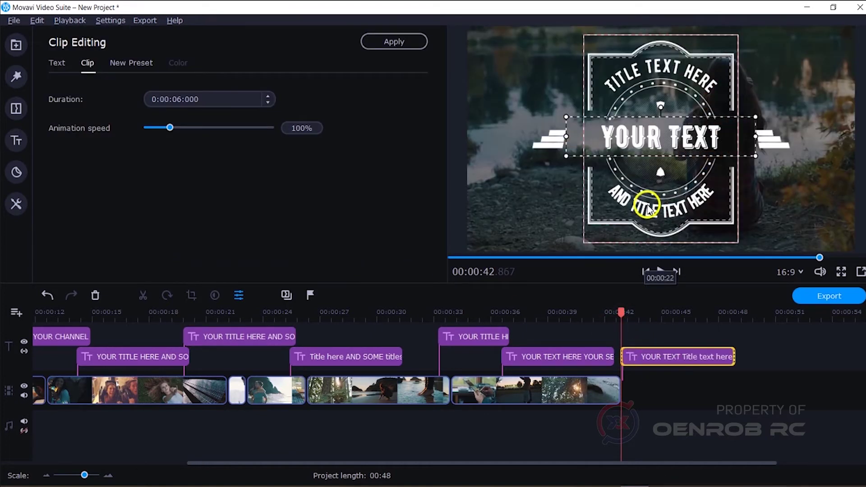
# Clear the Western title's badge, ornaments and curved texts from the video frame, leaving only the central "YOUR TEXT".
pyautogui.click(559, 173)
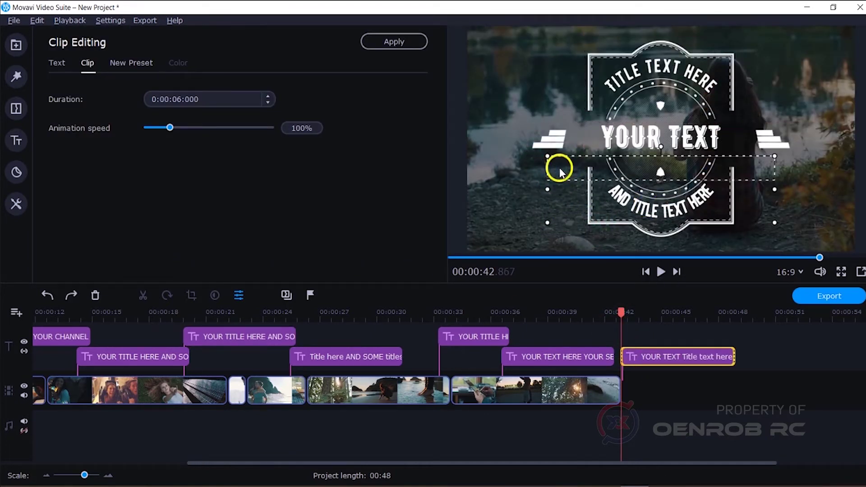
pyautogui.click(845, 73)
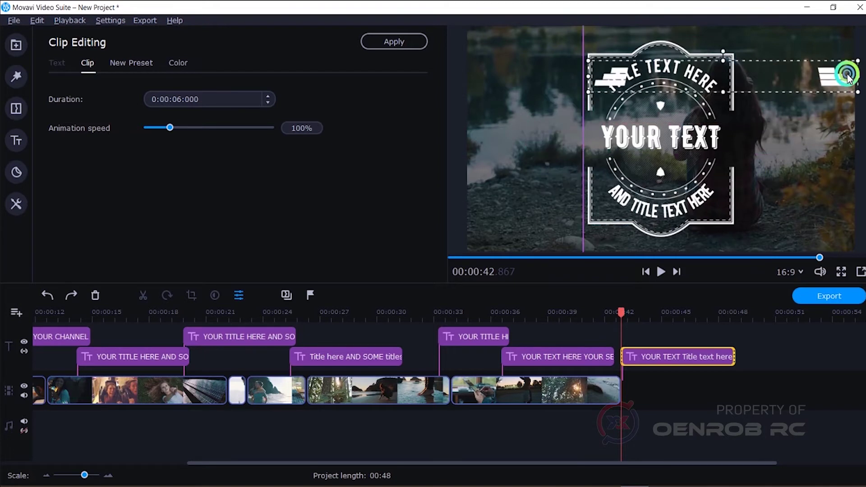
pyautogui.click(730, 81)
pyautogui.click(574, 80)
pyautogui.click(612, 77)
pyautogui.press('Delete')
pyautogui.click(610, 193)
pyautogui.moveTo(720, 183); pyautogui.dragTo(720, 171)
pyautogui.moveTo(554, 208); pyautogui.dragTo(798, 218)
# Replace the Western title's central text with "DINAMIC OPENER".
pyautogui.click(633, 143)
pyautogui.doubleClick(633, 143)
pyautogui.write('DINAMIC OPE')
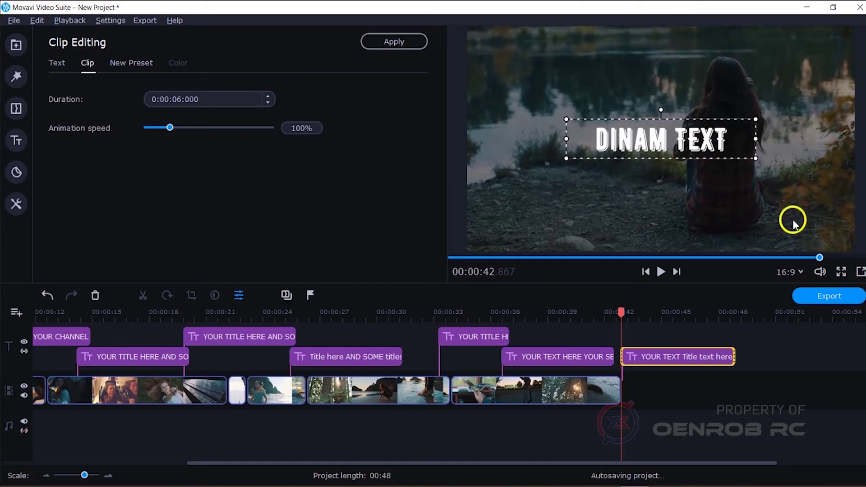
pyautogui.press('Delete')
pyautogui.press('Delete')
pyautogui.press('Delete')
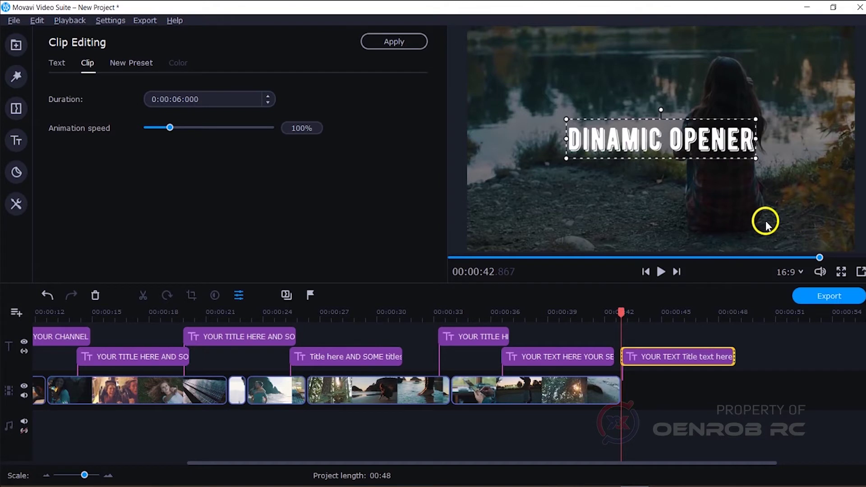
# Set the "DINAMIC OPENER" text to Bebas Neue Bold at size 150 and widen its text box on both sides.
pyautogui.click(56, 61)
pyautogui.click(282, 99)
pyautogui.click(312, 243)
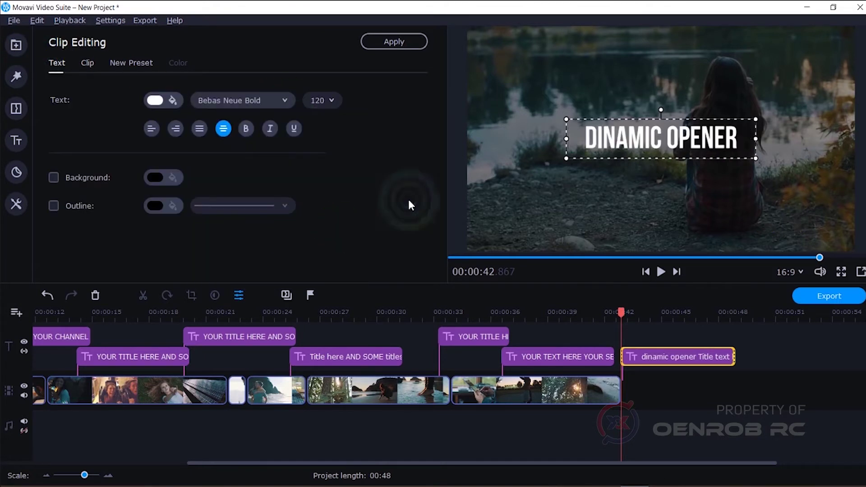
pyautogui.click(334, 105)
pyautogui.click(324, 188)
pyautogui.moveTo(566, 208); pyautogui.dragTo(492, 169)
pyautogui.moveTo(755, 143); pyautogui.dragTo(828, 145)
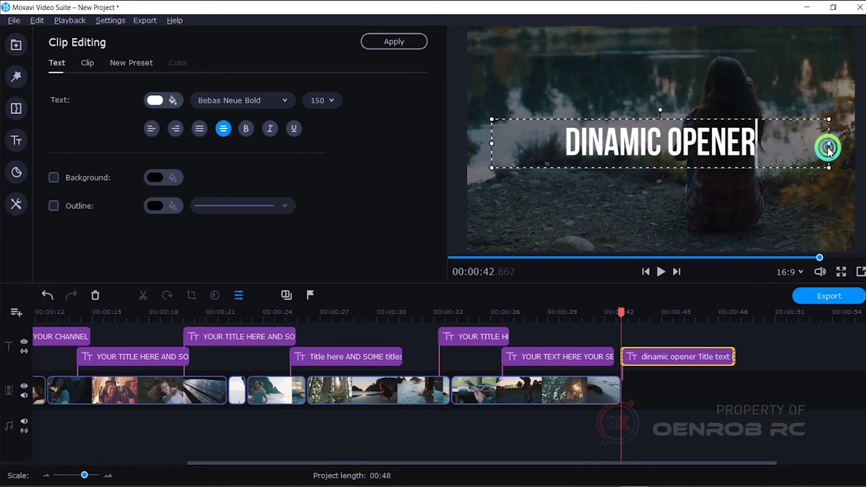
pyautogui.click(505, 180)
# Move the "DINAMIC OPENER" title onto a new top title track, aligned with the Slide title's start at about 36.54 seconds.
pyautogui.moveTo(650, 311); pyautogui.dragTo(502, 308)
pyautogui.moveTo(657, 356); pyautogui.dragTo(525, 325)
pyautogui.moveTo(83, 475); pyautogui.dragTo(93, 475)
pyautogui.moveTo(435, 310); pyautogui.dragTo(542, 300)
pyautogui.moveTo(441, 334); pyautogui.dragTo(540, 333)
pyautogui.moveTo(95, 475); pyautogui.dragTo(82, 475)
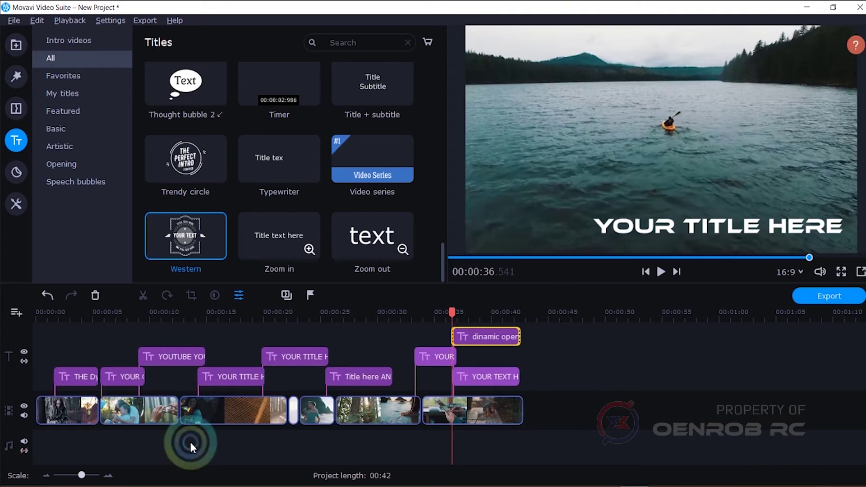
# Play the opener from the beginning and move the Typewriter title to about 30.66 seconds, overlapping the Clean circle title.
pyautogui.moveTo(446, 316); pyautogui.dragTo(6, 310)
pyautogui.press('space')
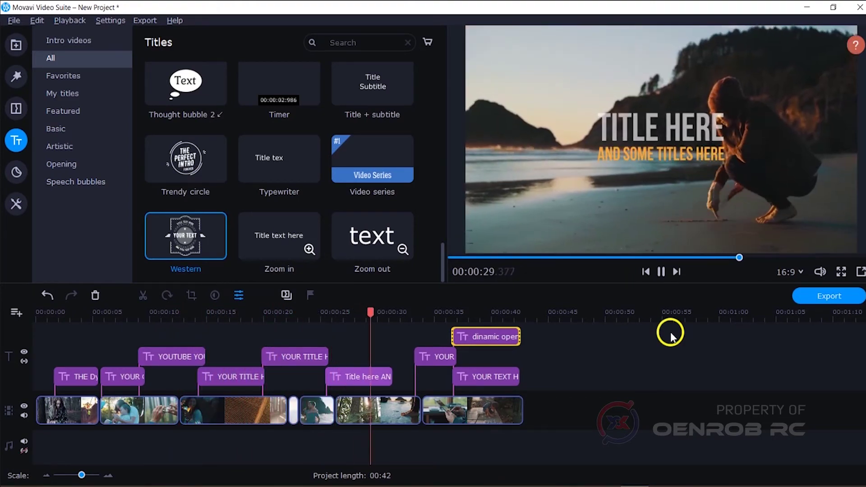
pyautogui.moveTo(442, 311); pyautogui.dragTo(382, 311)
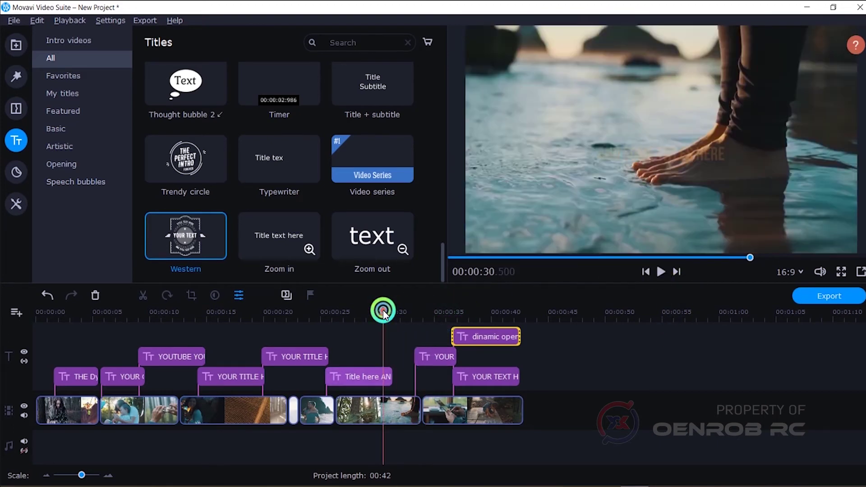
pyautogui.moveTo(435, 356); pyautogui.dragTo(408, 357)
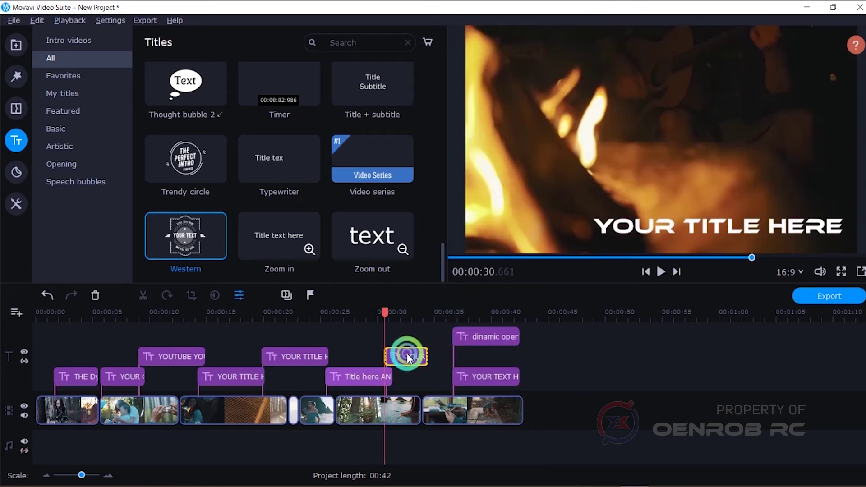
# Move the Slide title to directly follow the Typewriter title, at about 34.46 seconds, and preview the sequence.
pyautogui.click(651, 298)
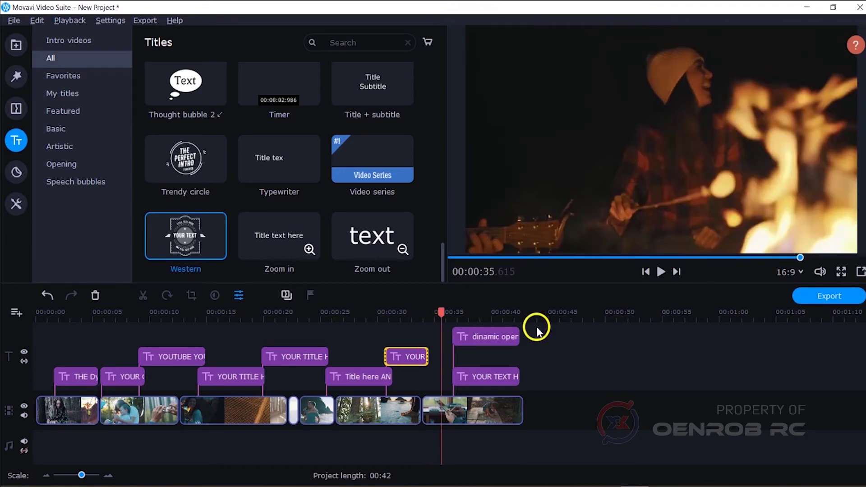
pyautogui.moveTo(469, 376); pyautogui.dragTo(436, 377)
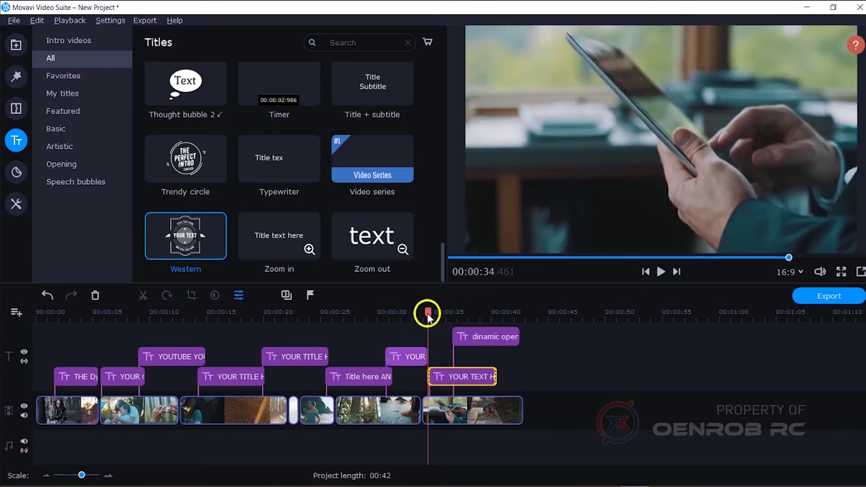
pyautogui.moveTo(429, 312); pyautogui.dragTo(393, 315)
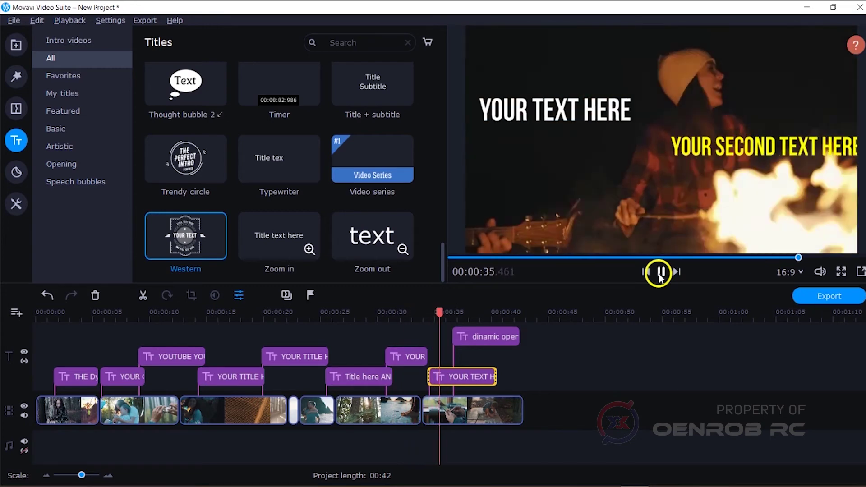
pyautogui.click(661, 275)
# Shift the "DINAMIC OPENER" title to end with the footage at about 42.88 seconds and play the closing section.
pyautogui.moveTo(485, 337); pyautogui.dragTo(527, 338)
pyautogui.click(660, 274)
pyautogui.click(661, 275)
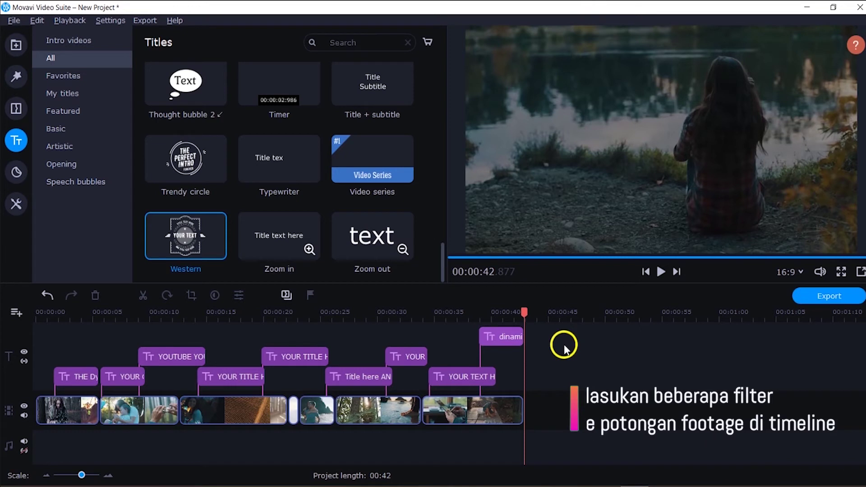
# Apply the Lens flare 3 filter to the first footage clip and the Film strip - 4x4 filter to the short fourth clip.
pyautogui.click(17, 76)
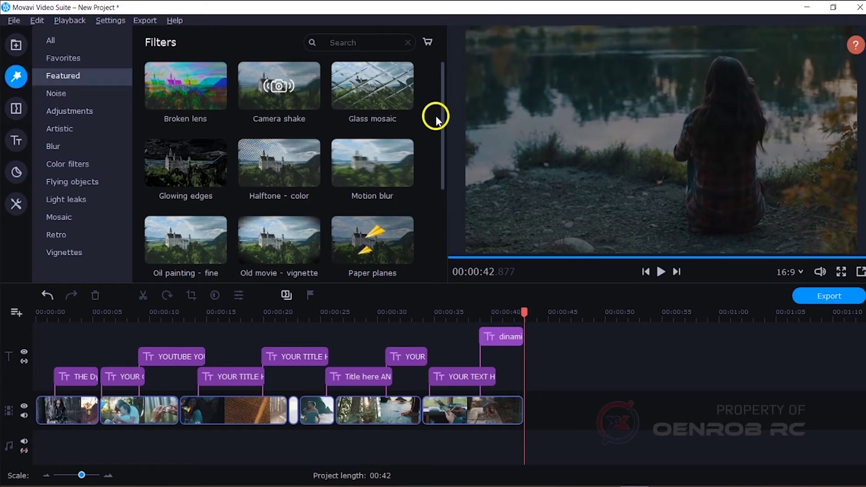
pyautogui.click(54, 39)
pyautogui.moveTo(440, 68); pyautogui.dragTo(453, 149)
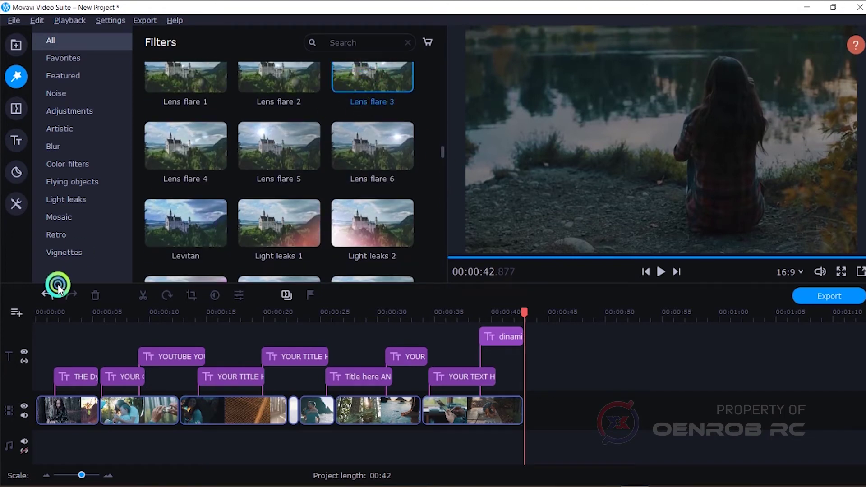
pyautogui.moveTo(43, 404); pyautogui.dragTo(43, 402)
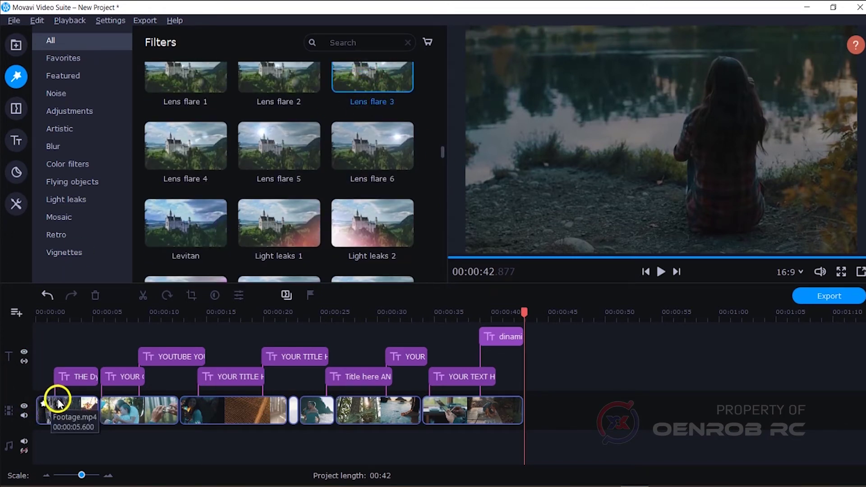
pyautogui.moveTo(443, 152); pyautogui.dragTo(450, 121)
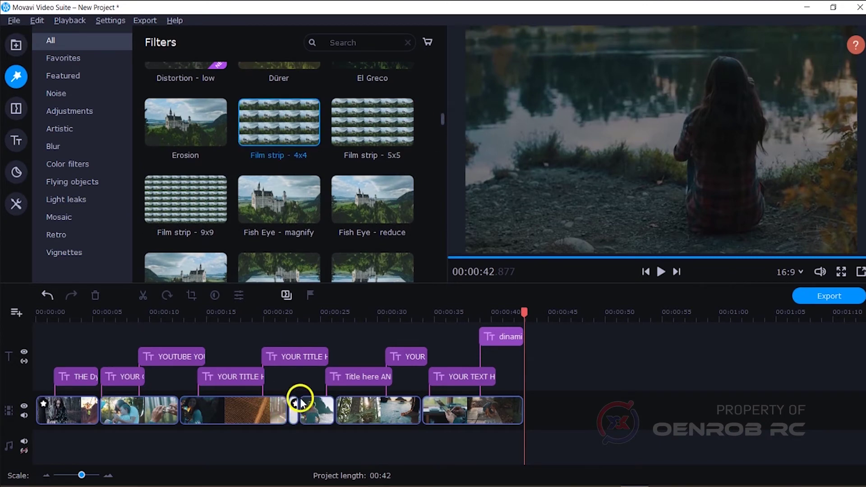
pyautogui.moveTo(524, 311); pyautogui.dragTo(17, 308)
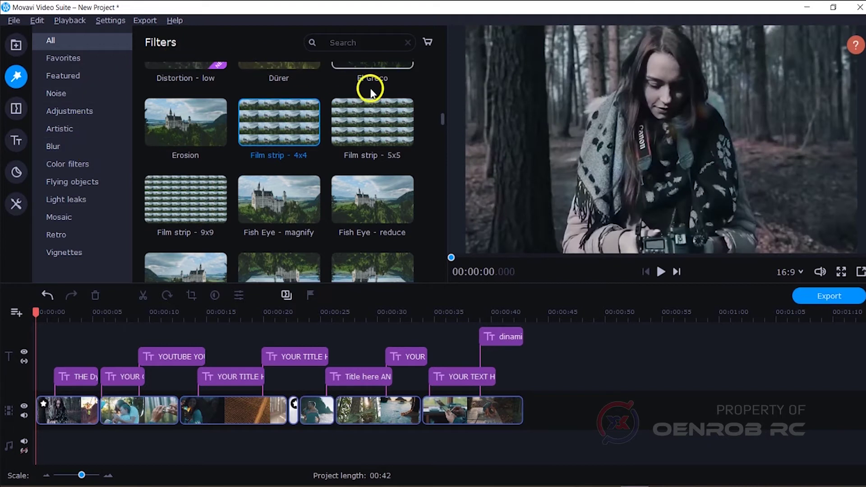
# Insert the Parallax 2 transition between the first and second footage clips.
pyautogui.click(18, 110)
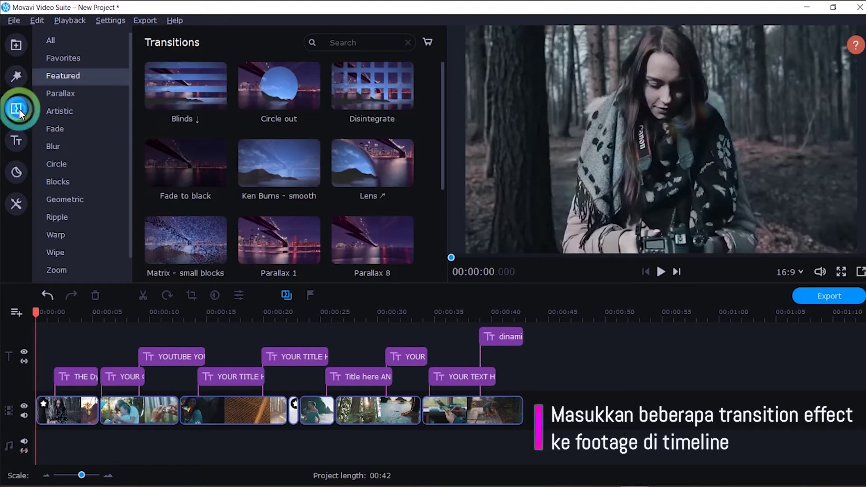
pyautogui.moveTo(442, 118); pyautogui.dragTo(439, 199)
pyautogui.click(45, 40)
pyautogui.moveTo(442, 68); pyautogui.dragTo(456, 147)
pyautogui.moveTo(279, 202); pyautogui.dragTo(81, 402)
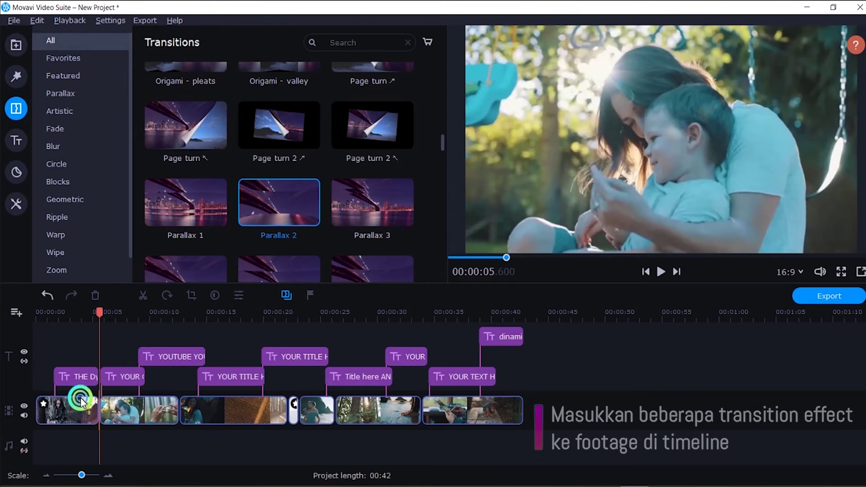
# Add the Barn door ↕ transition between the second and third clips and Ken Burns - smooth between the fourth and fifth.
pyautogui.moveTo(447, 148); pyautogui.dragTo(445, 77)
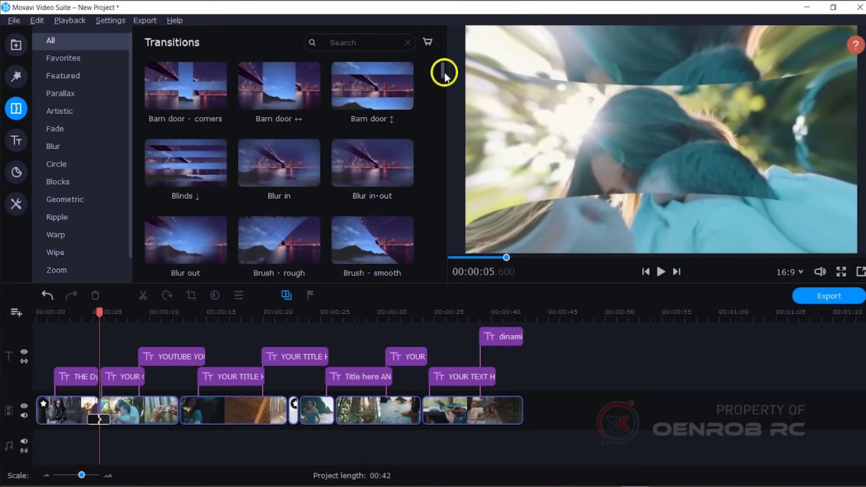
pyautogui.moveTo(364, 90); pyautogui.dragTo(155, 401)
pyautogui.moveTo(442, 71); pyautogui.dragTo(456, 126)
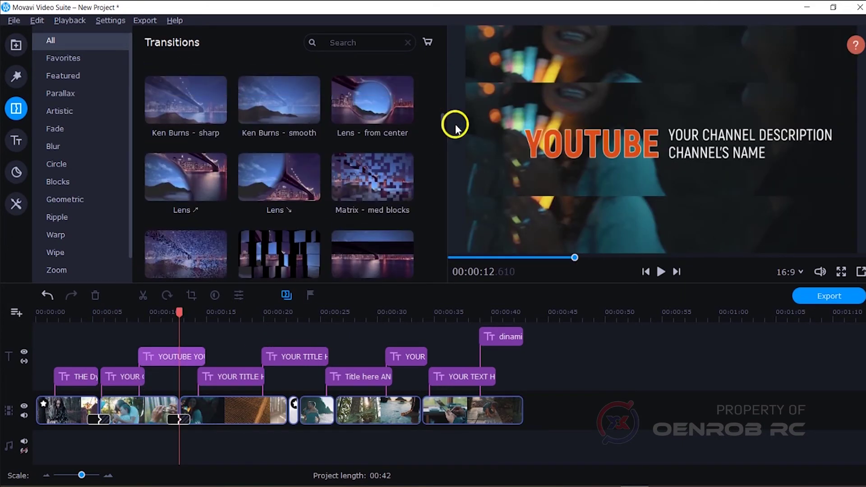
pyautogui.moveTo(278, 100); pyautogui.dragTo(295, 404)
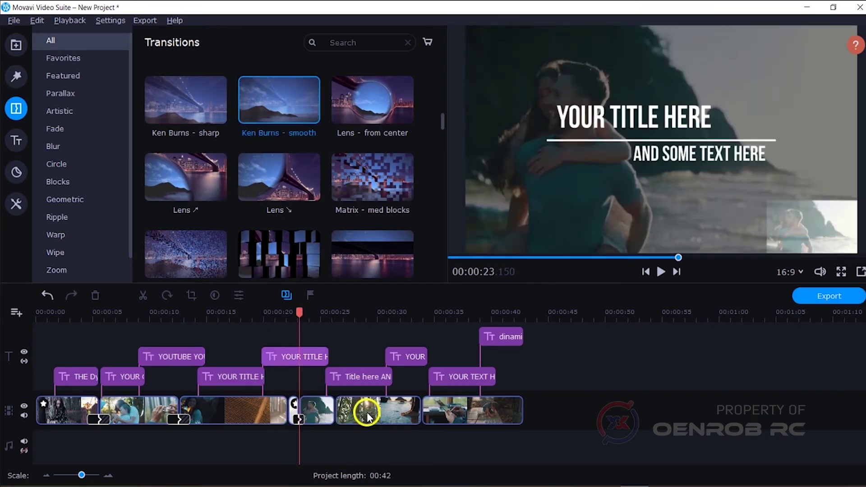
# Add the Ken Burns - intense transition between the fifth and sixth clips and a Crossfade at the end of the last clip.
pyautogui.moveTo(441, 115); pyautogui.dragTo(445, 113)
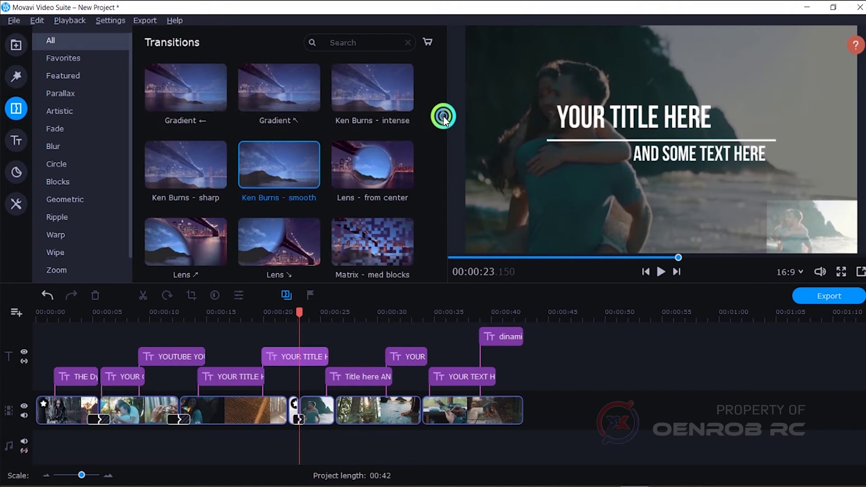
pyautogui.moveTo(384, 185); pyautogui.dragTo(322, 408)
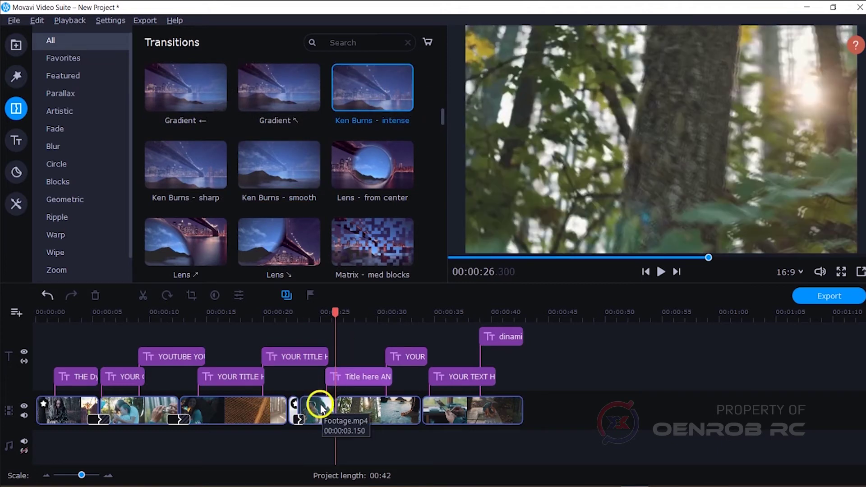
pyautogui.moveTo(442, 119)
pyautogui.mouseDown()
pyautogui.moveTo(438, 85)
pyautogui.moveTo(405, 89)
pyautogui.moveTo(443, 76)
pyautogui.moveTo(448, 93)
pyautogui.mouseUp()
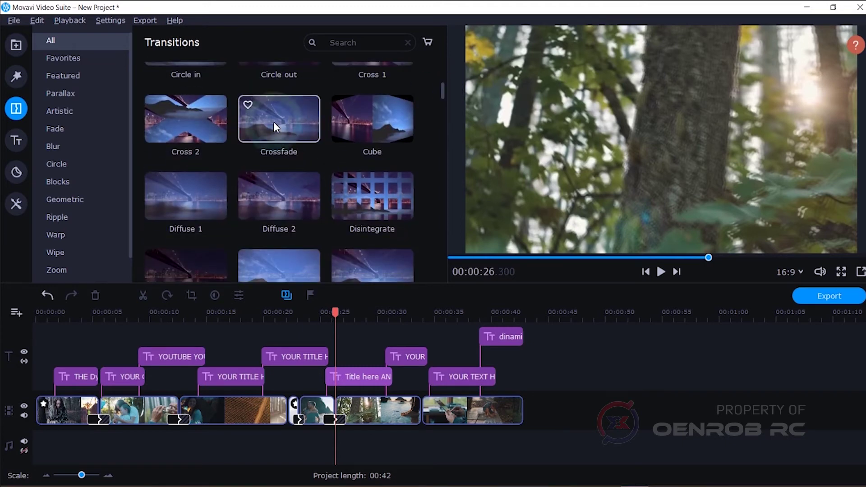
pyautogui.moveTo(276, 128); pyautogui.dragTo(514, 408)
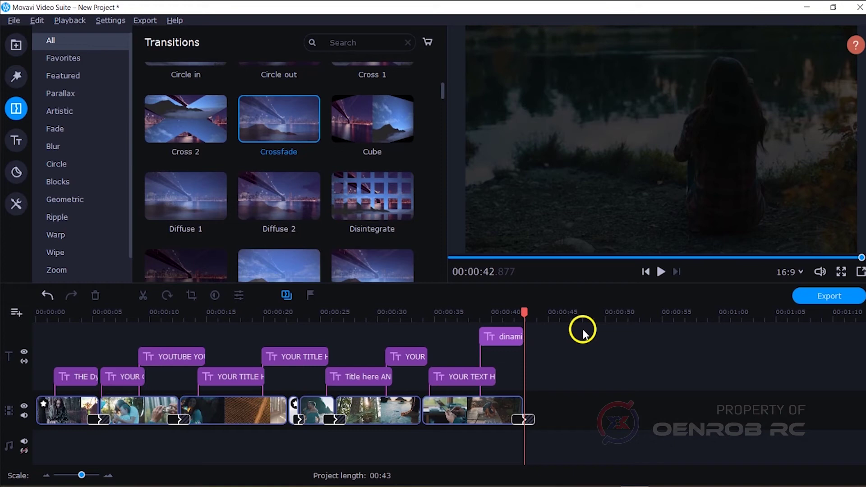
# Create an extra video track and place the Glitch intro video on it at the start of the timeline.
pyautogui.rightClick(12, 408)
pyautogui.moveTo(56, 398)
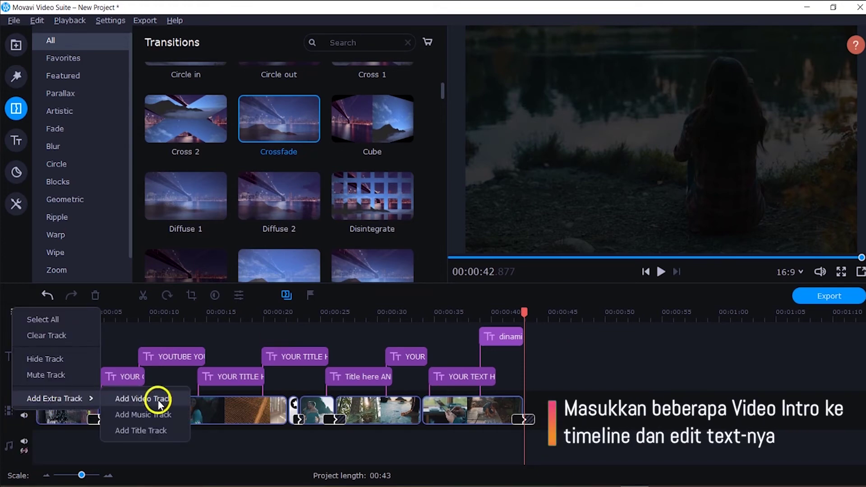
pyautogui.click(158, 400)
pyautogui.click(16, 140)
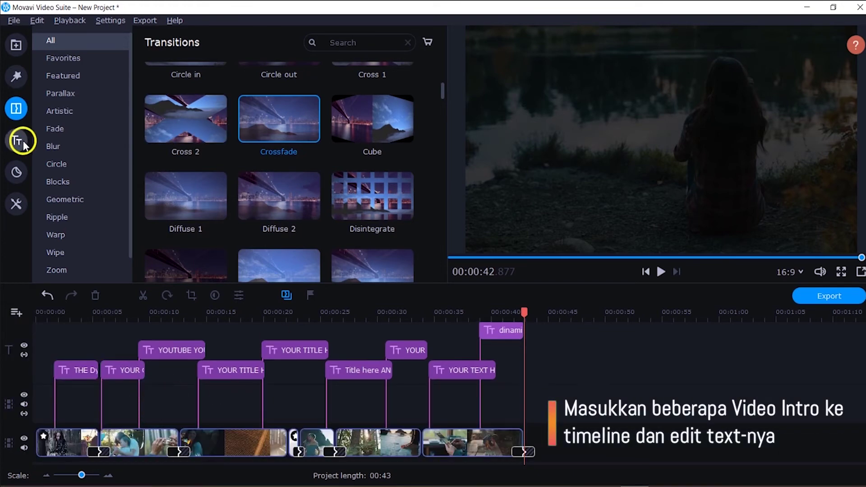
pyautogui.click(82, 43)
pyautogui.moveTo(441, 90); pyautogui.dragTo(455, 137)
pyautogui.moveTo(372, 148); pyautogui.dragTo(54, 406)
# Hide the title track inside the Glitch intro video and apply the edit to the main timeline.
pyautogui.doubleClick(53, 402)
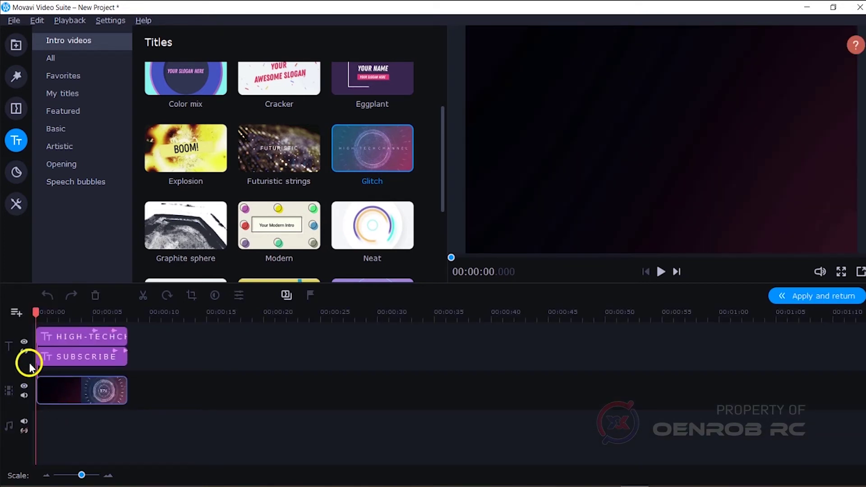
pyautogui.click(24, 342)
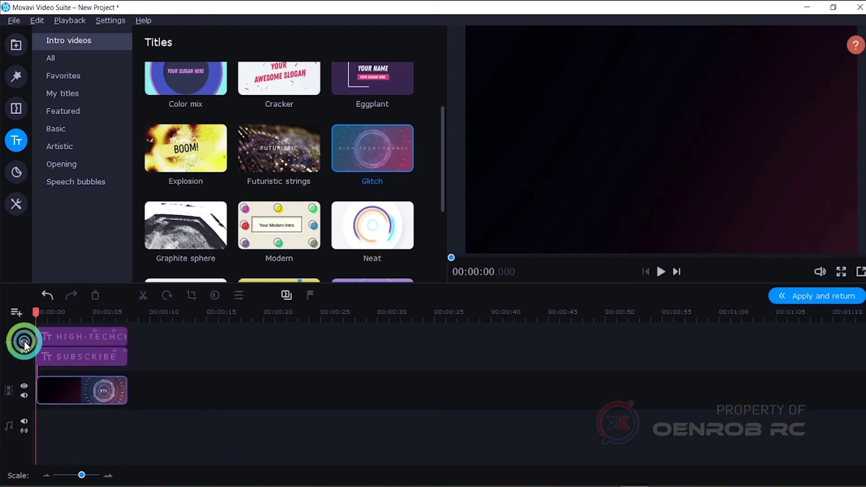
pyautogui.click(798, 298)
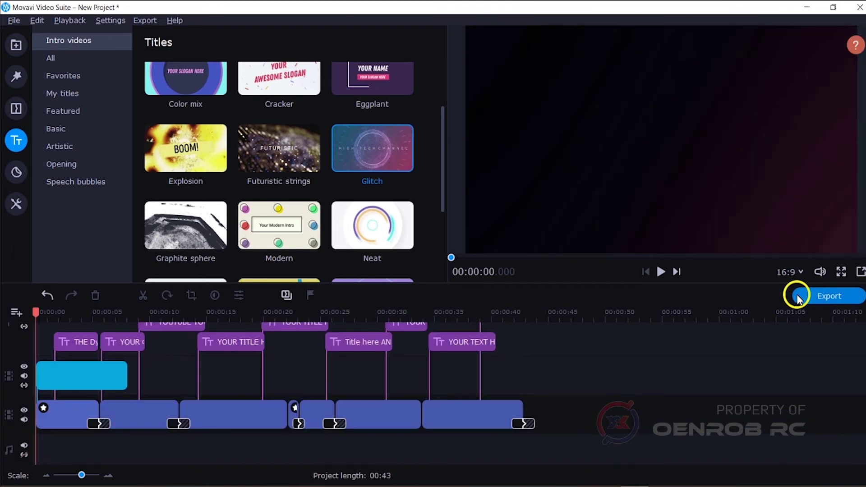
# Set the opacity of the Glitch intro clip to 25% in its general clip properties.
pyautogui.click(89, 376)
pyautogui.rightClick(89, 376)
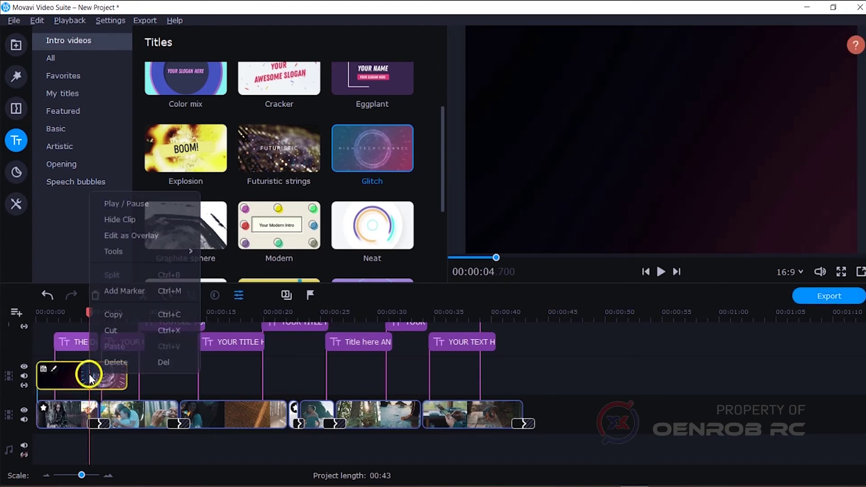
pyautogui.moveTo(171, 251)
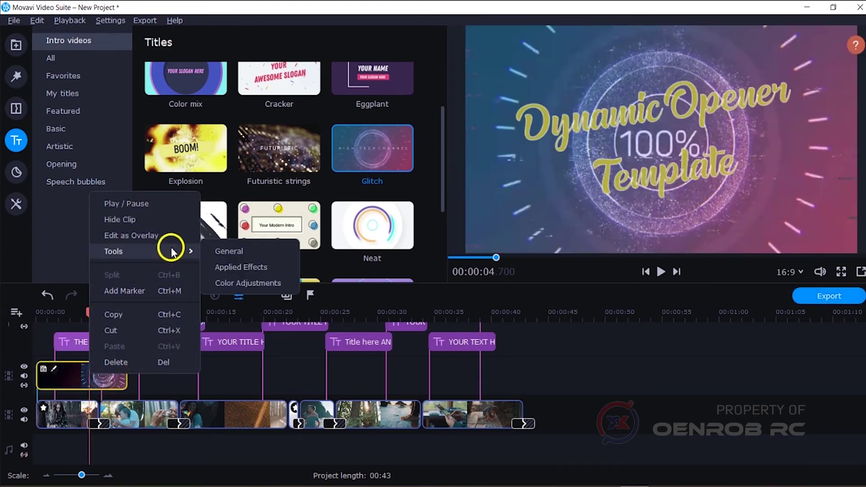
pyautogui.click(241, 256)
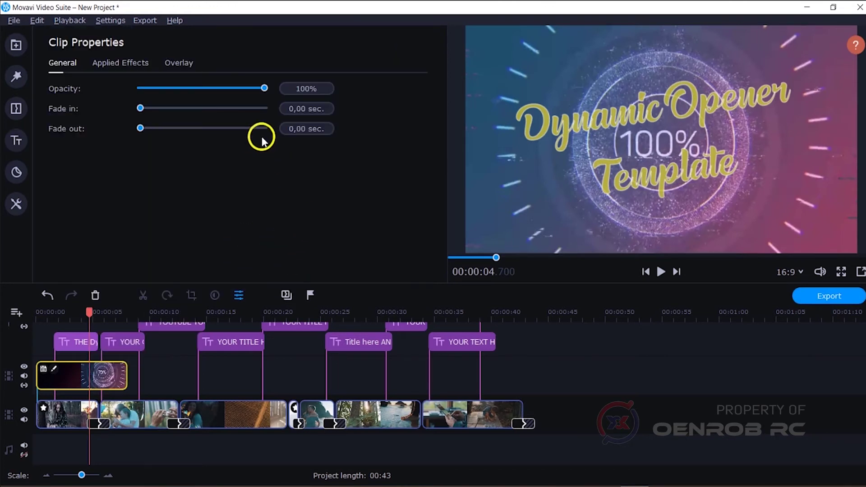
pyautogui.moveTo(255, 89); pyautogui.dragTo(190, 95)
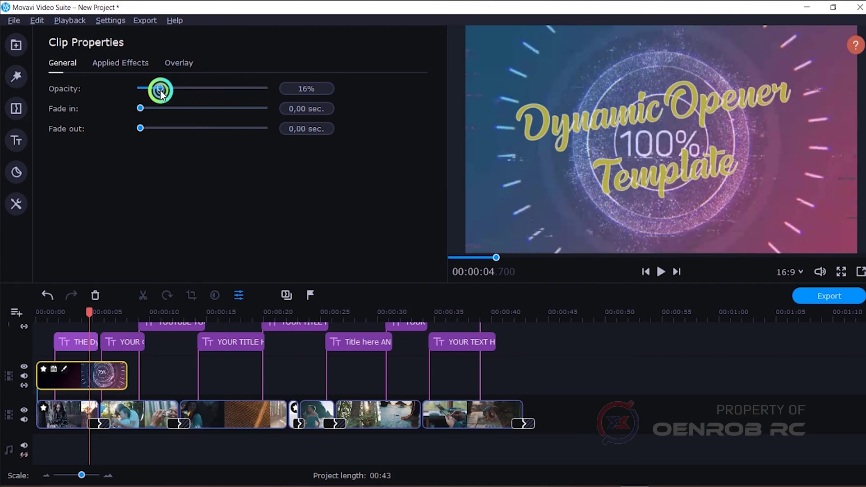
pyautogui.moveTo(164, 92); pyautogui.dragTo(172, 94)
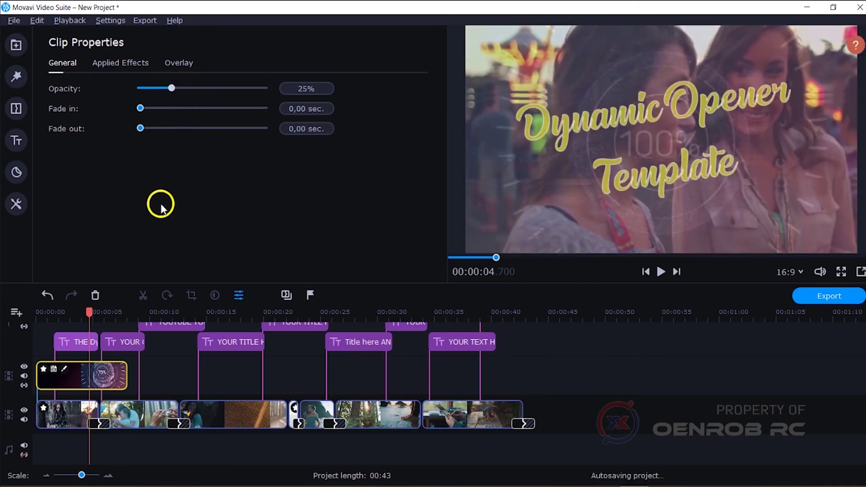
# Place the Graphite sphere intro video on the extra video track at 9.1 seconds and apply it with its title track hidden.
pyautogui.moveTo(92, 316); pyautogui.dragTo(141, 315)
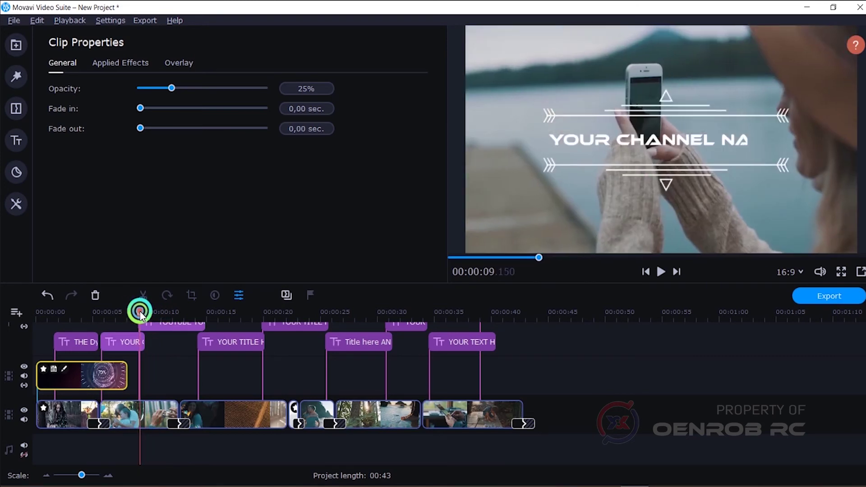
pyautogui.moveTo(82, 476); pyautogui.dragTo(93, 475)
pyautogui.moveTo(380, 315); pyautogui.dragTo(426, 304)
pyautogui.click(16, 140)
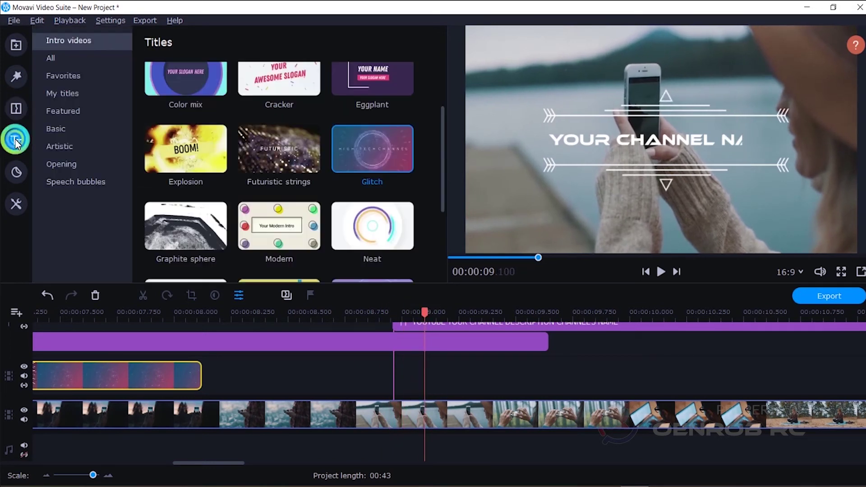
pyautogui.moveTo(442, 120); pyautogui.dragTo(445, 174)
pyautogui.moveTo(185, 128); pyautogui.dragTo(445, 380)
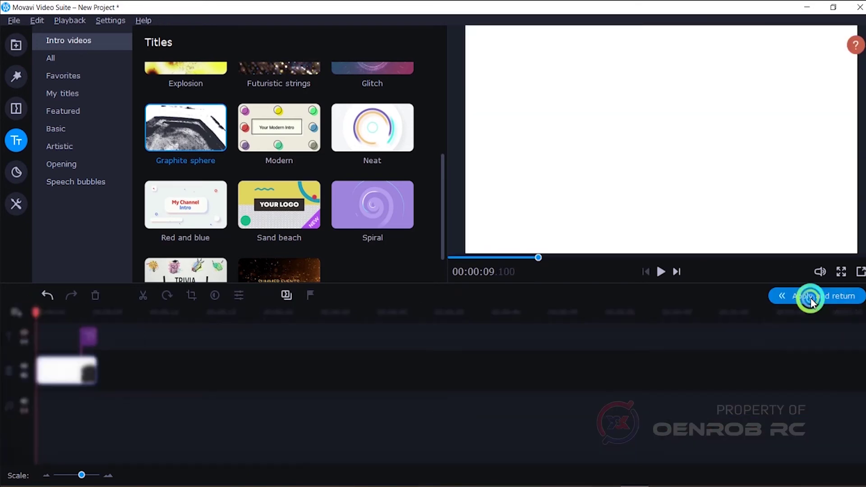
pyautogui.click(811, 302)
# Set the opacity of the Graphite sphere intro clip to 25%.
pyautogui.rightClick(164, 374)
pyautogui.click(329, 261)
pyautogui.click(274, 90)
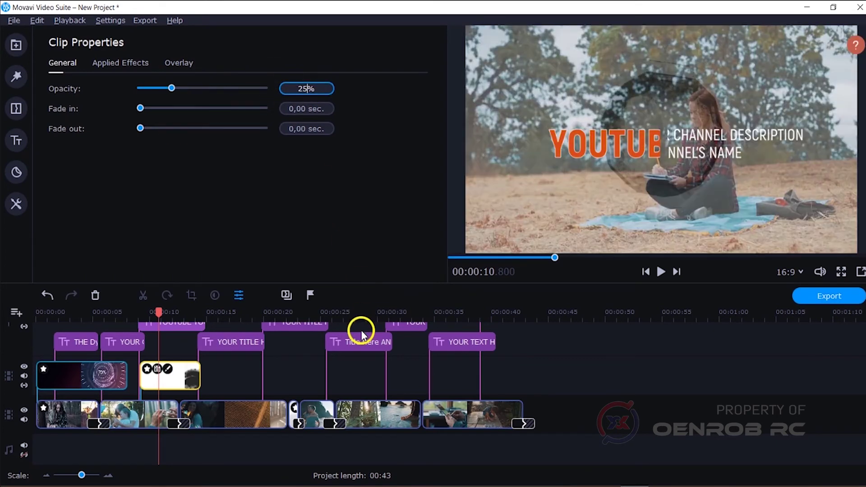
# Add the Futuristic strings intro video to the extra video track at 20.1 seconds and hide the title inside it.
pyautogui.click(178, 309)
pyautogui.click(270, 309)
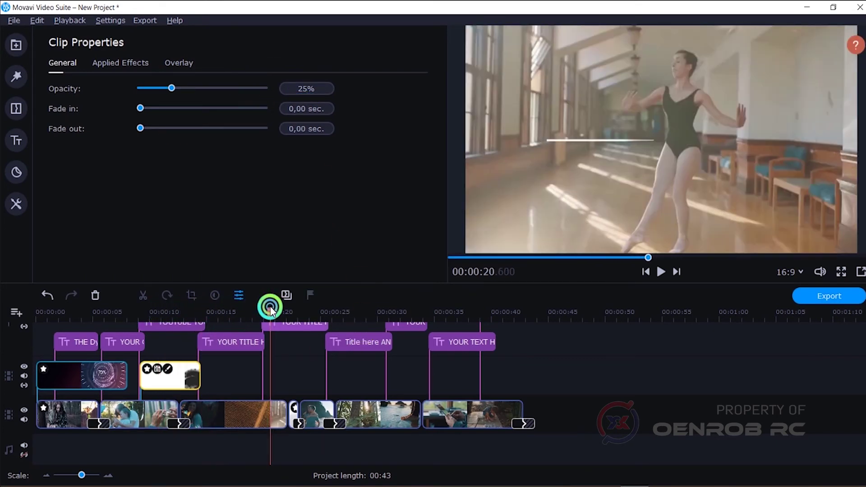
pyautogui.click(265, 311)
pyautogui.click(17, 140)
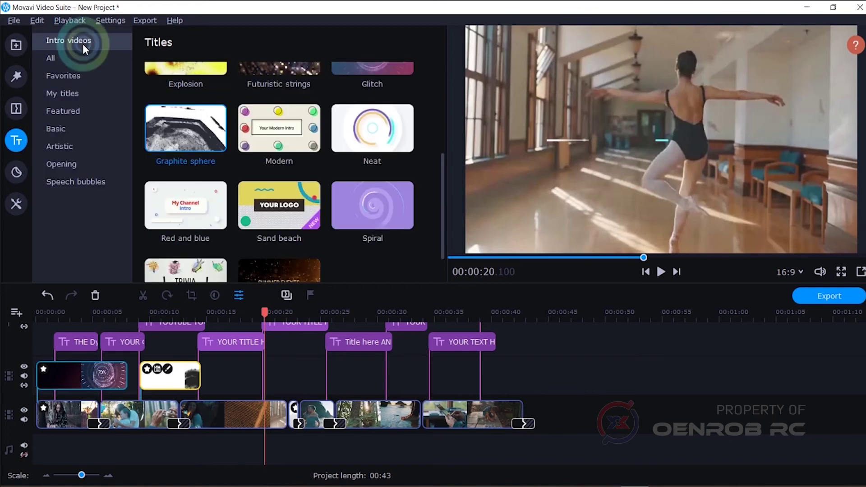
pyautogui.moveTo(443, 178); pyautogui.dragTo(446, 140)
pyautogui.rightClick(285, 153)
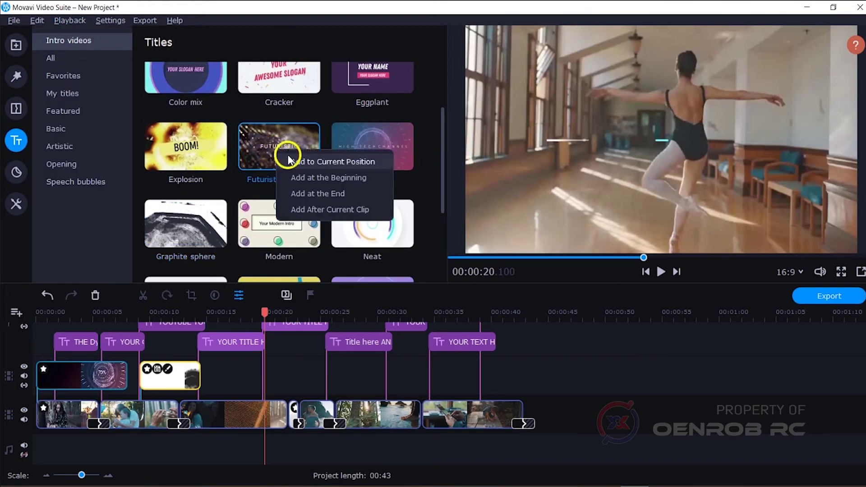
pyautogui.click(291, 160)
pyautogui.doubleClick(280, 368)
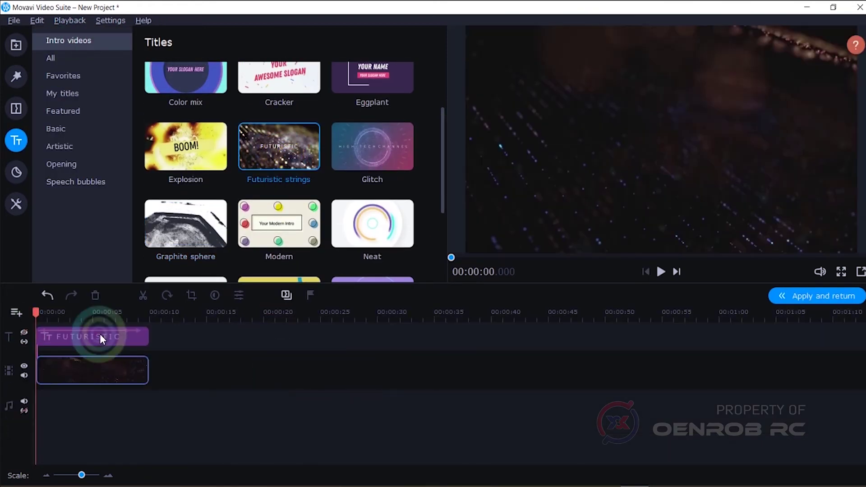
pyautogui.click(796, 297)
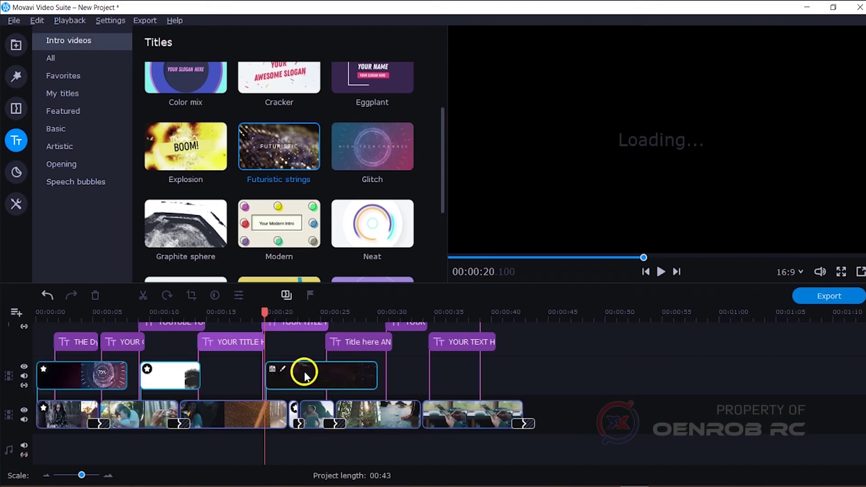
# Set the opacity of the Futuristic strings intro clip to 25% and return the playhead to the start of the timeline.
pyautogui.doubleClick(303, 371)
pyautogui.write('5')
pyautogui.press('Return')
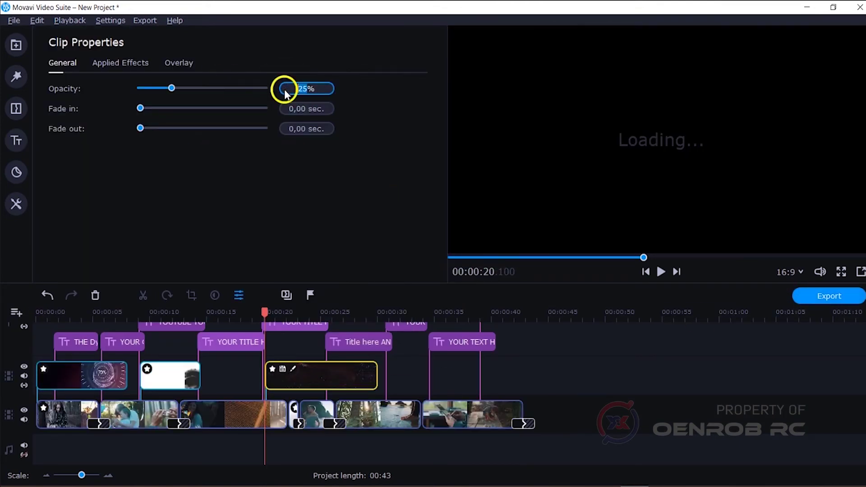
pyautogui.moveTo(181, 311); pyautogui.dragTo(35, 312)
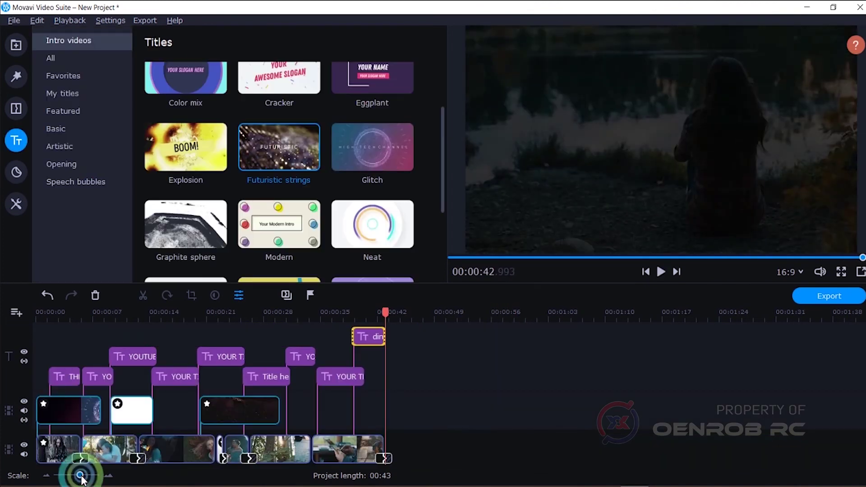
# Play the project from the start of the timeline to review the titles and semi-transparent intro overlays.
pyautogui.moveTo(394, 313); pyautogui.dragTo(22, 314)
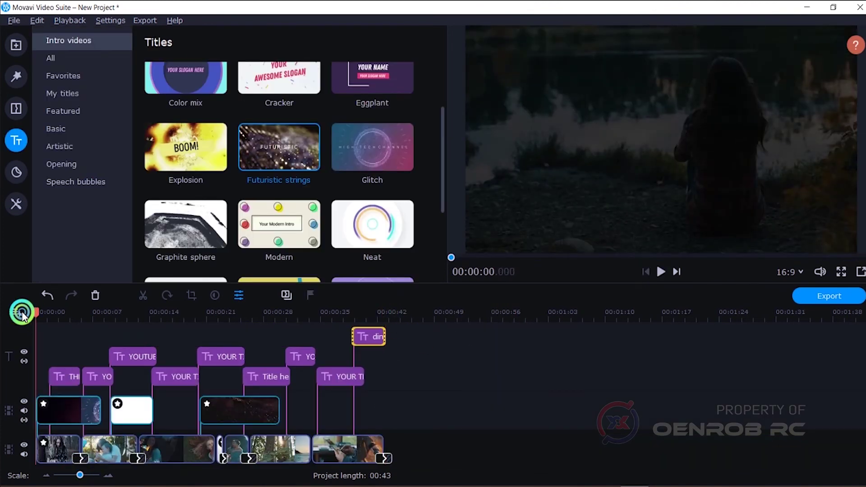
pyautogui.click(661, 272)
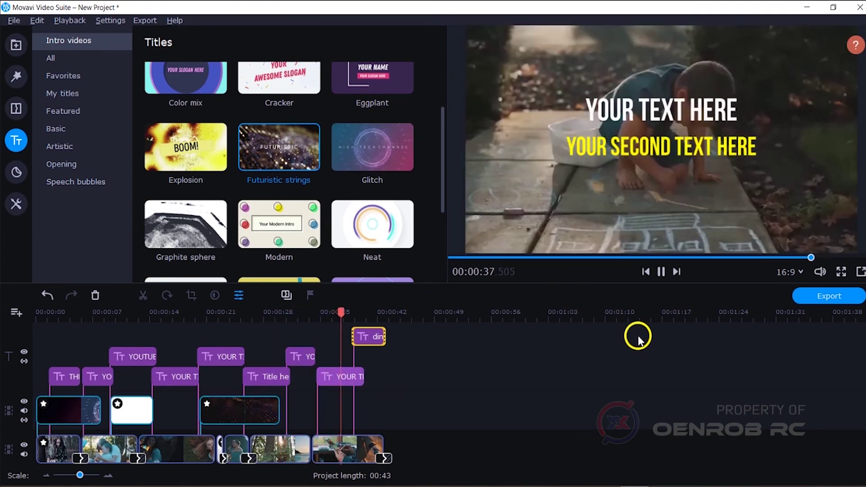
pyautogui.moveTo(406, 312); pyautogui.dragTo(125, 312)
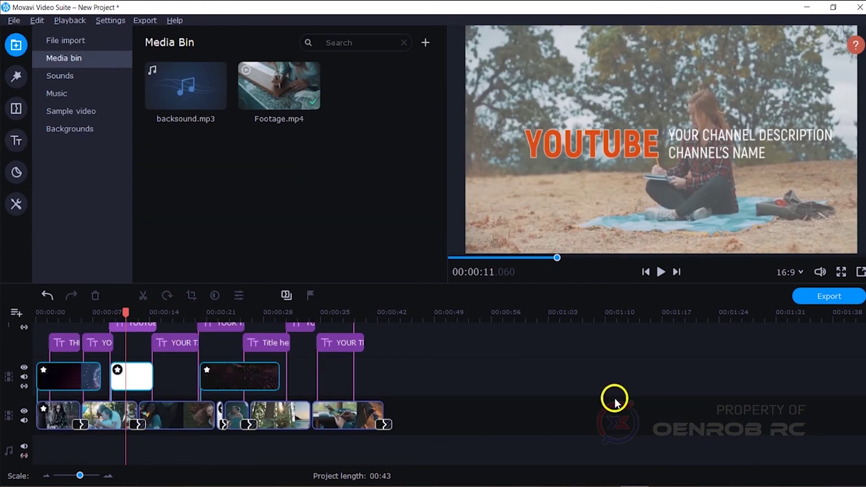
# Add backsound.mp3 to the start of the audio track, split it at the end of the video and delete the excess part.
pyautogui.moveTo(150, 75); pyautogui.dragTo(42, 448)
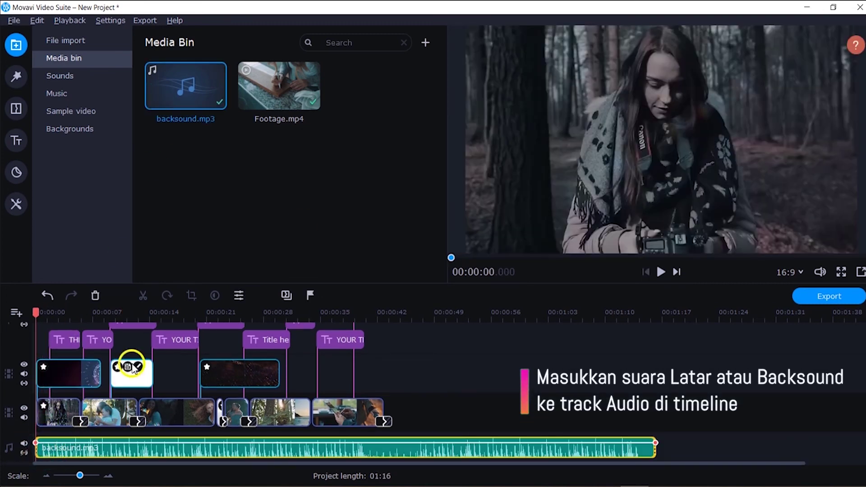
pyautogui.moveTo(39, 311); pyautogui.dragTo(393, 310)
pyautogui.rightClick(396, 442)
pyautogui.click(420, 258)
pyautogui.rightClick(444, 443)
pyautogui.click(487, 388)
# Play the opener from the beginning to check it with the background music.
pyautogui.press('Home')
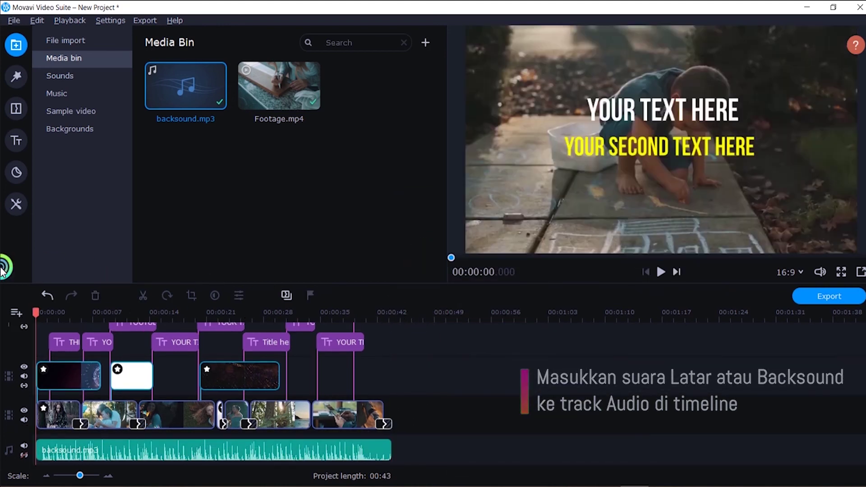
pyautogui.click(658, 273)
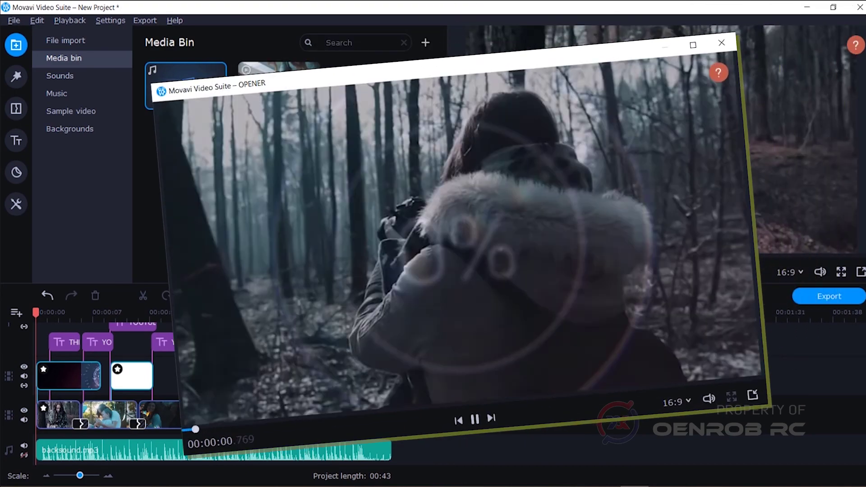